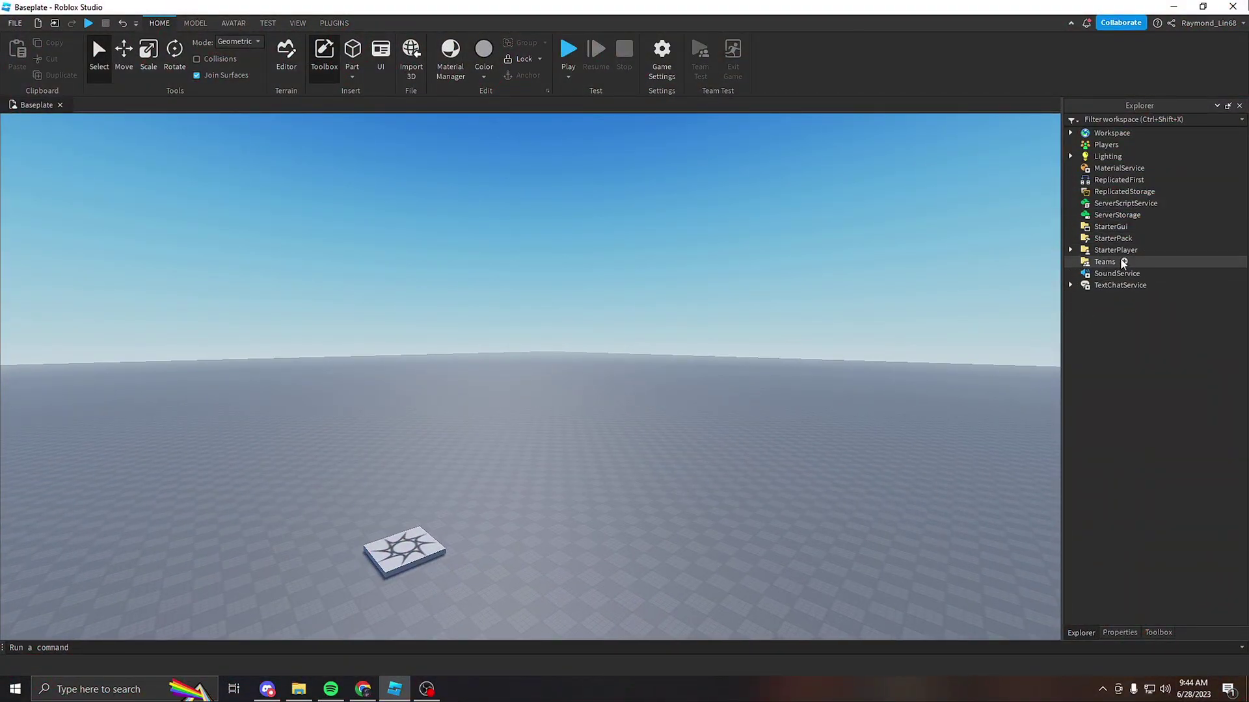
- Insert two Team objects under the Teams service
{"action": "left_click", "coordinate": [1124, 262]}
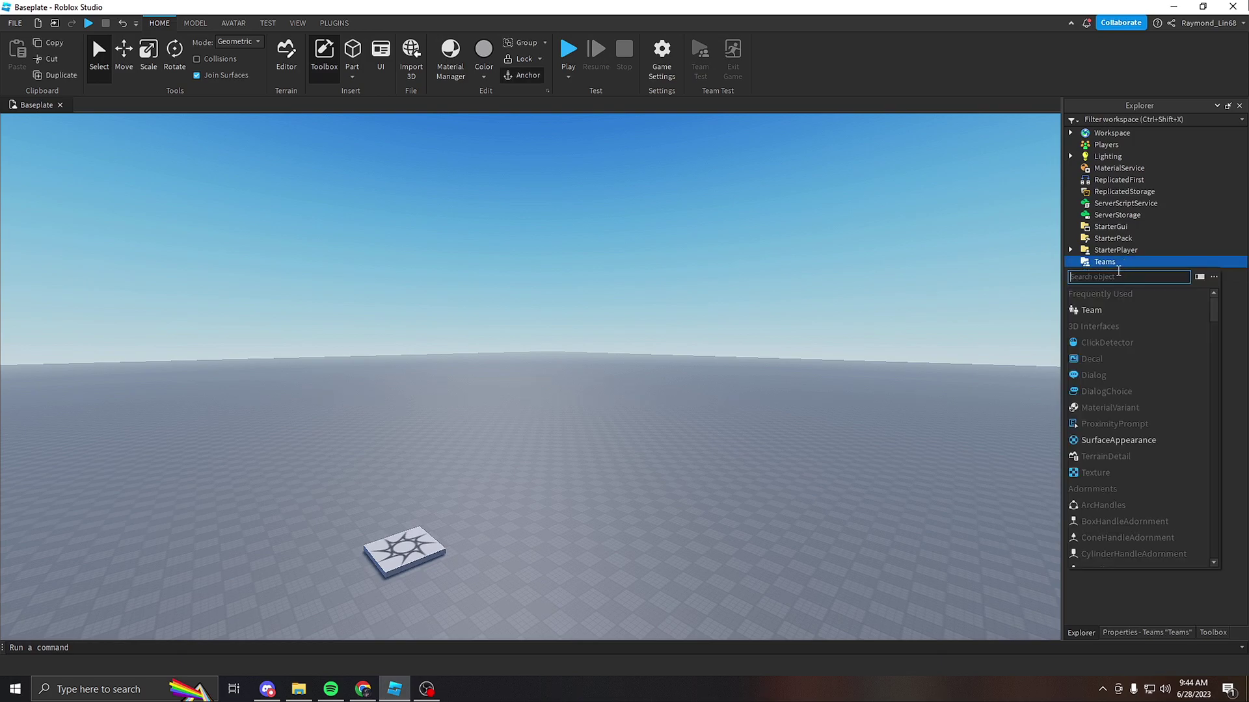
{"action": "left_click", "coordinate": [1107, 305]}
{"action": "left_click", "coordinate": [1127, 261]}
{"action": "left_click", "coordinate": [1113, 305]}
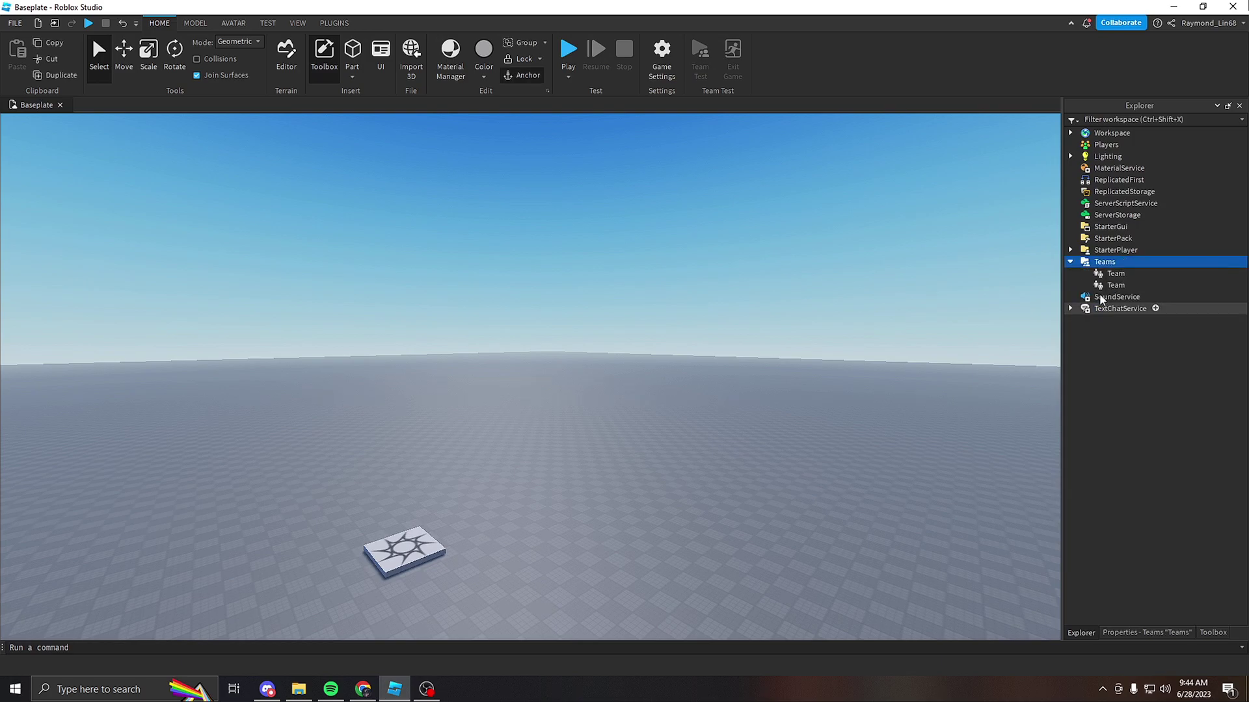
- Rename the two teams to Police and Civilians
{"action": "left_click", "coordinate": [1115, 276]}
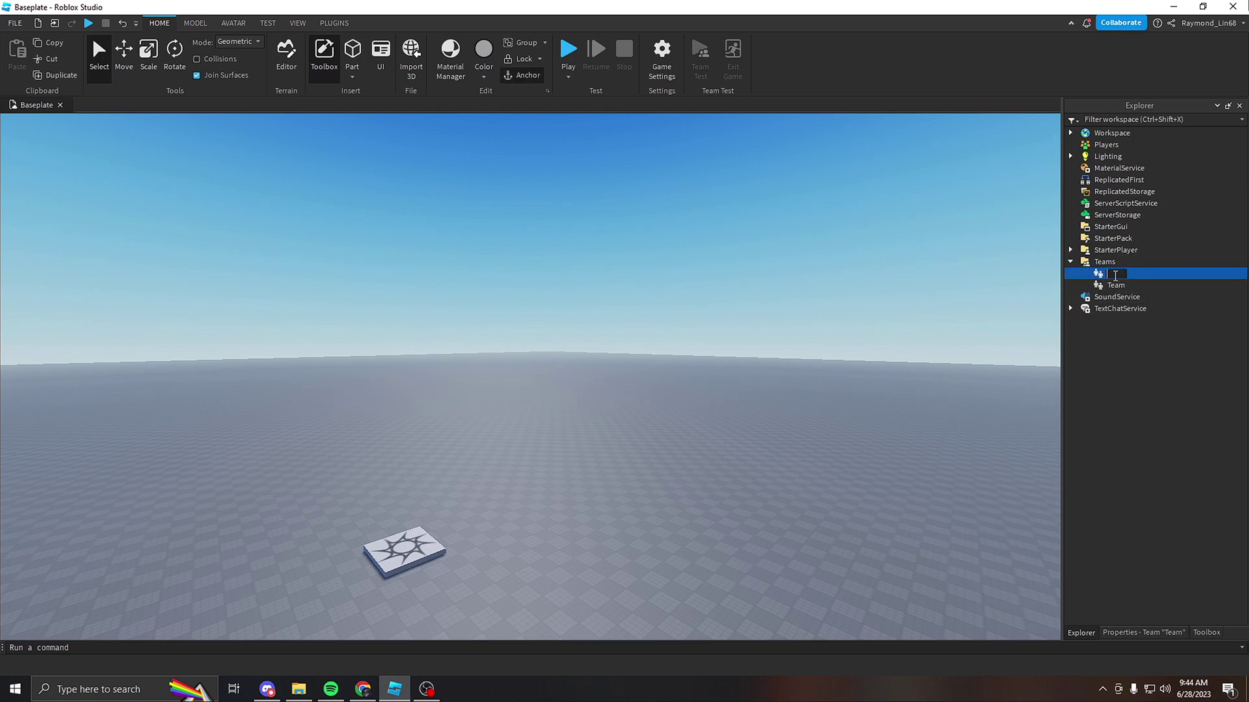
{"action": "type", "text": "Poice"}
{"action": "key", "text": "Return"}
{"action": "left_click", "coordinate": [1117, 285]}
{"action": "left_click", "coordinate": [1119, 287]}
{"action": "type", "text": "Civ"}
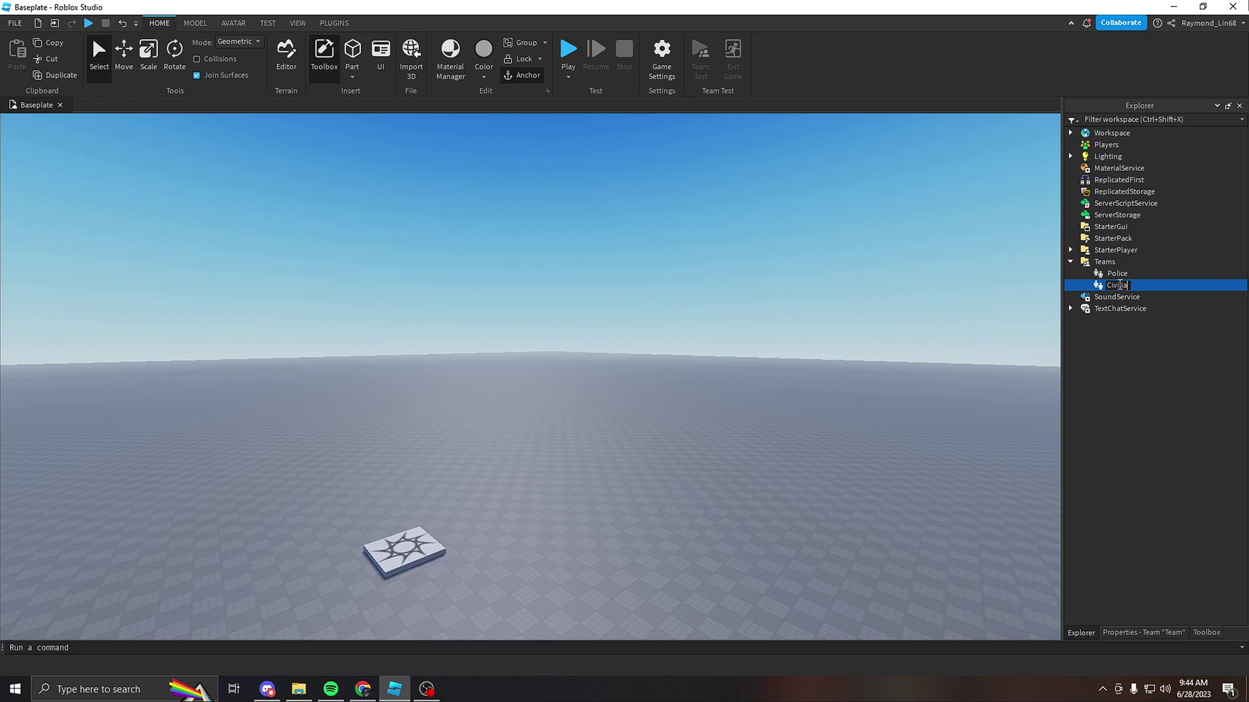
{"action": "type", "text": "ns"}
{"action": "key", "text": "Return"}
{"action": "right_click_drag", "start_coordinate": [936, 293], "coordinate": [891, 323]}
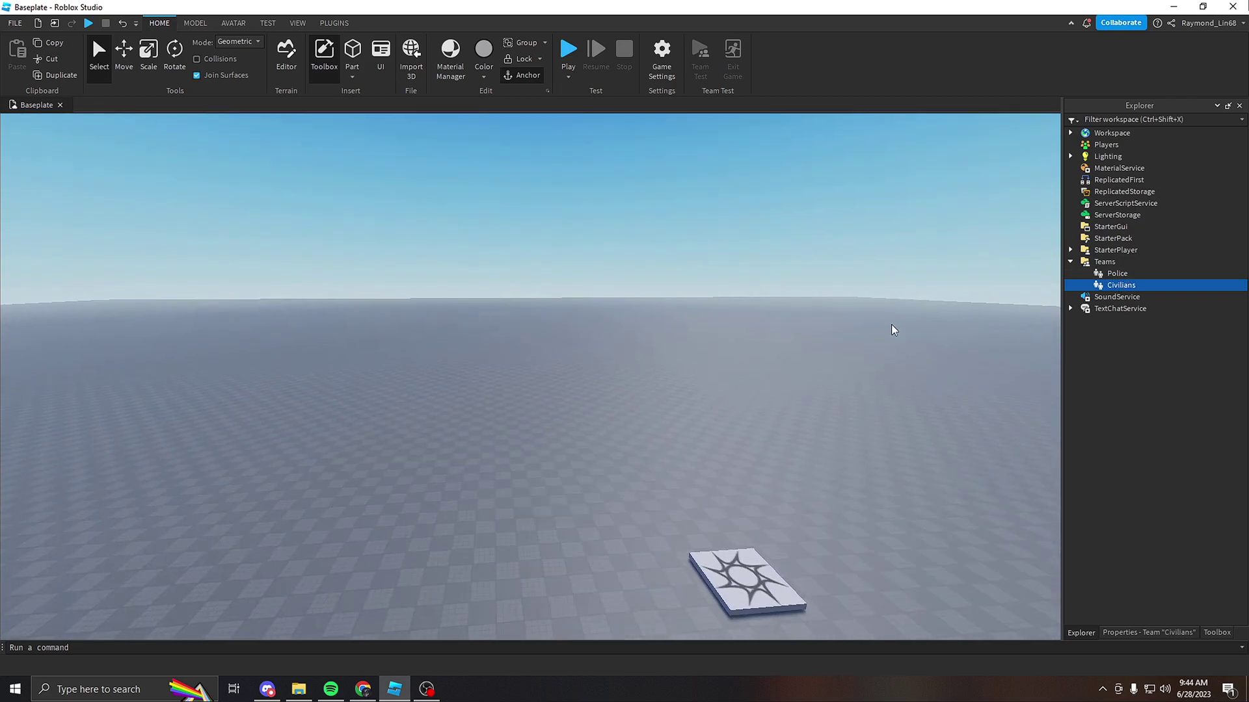
{"action": "key", "text": "w"}
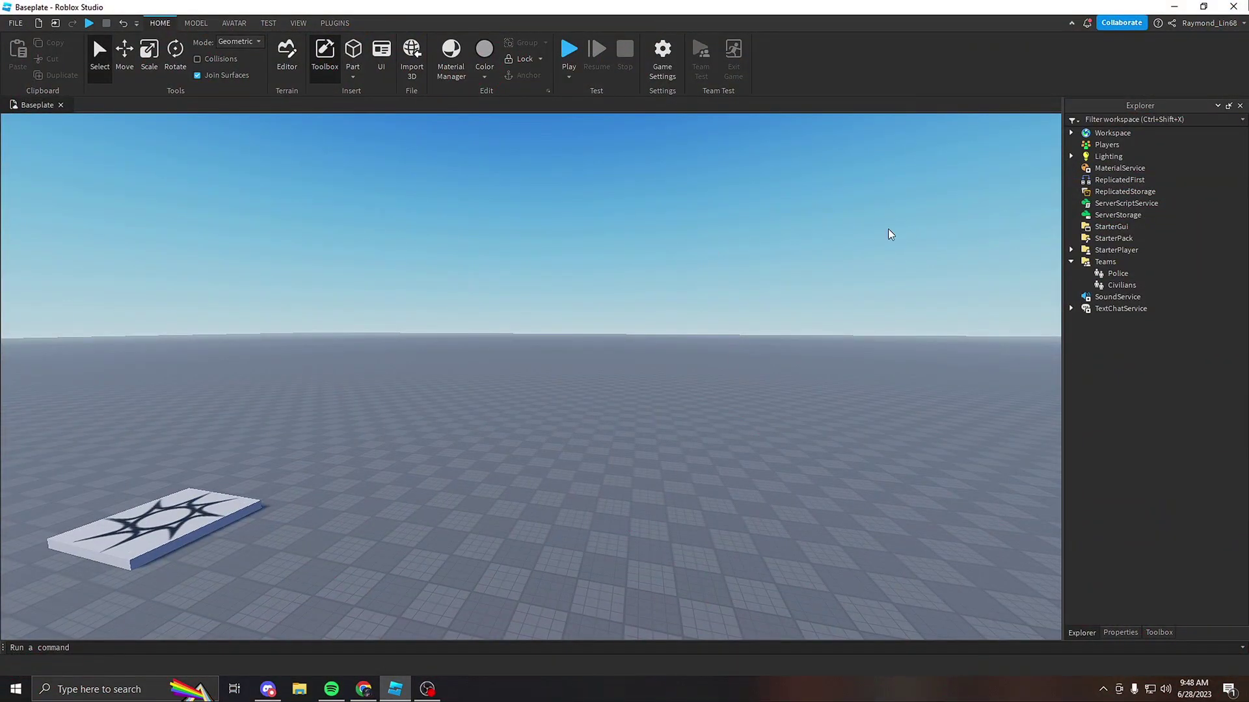
- Insert a ScreenGui under StarterGui with a Frame inside it
{"action": "mouse_move", "coordinate": [1111, 226]}
{"action": "left_click", "coordinate": [1137, 227]}
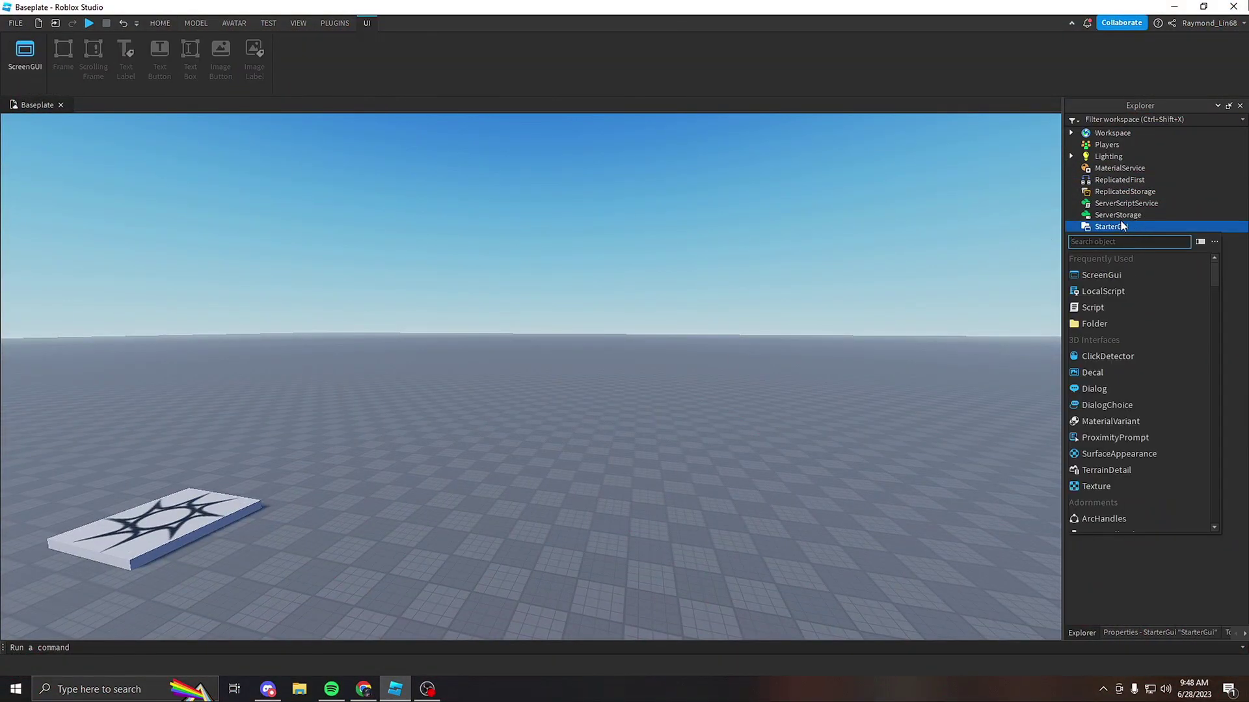
{"action": "left_click", "coordinate": [1130, 274]}
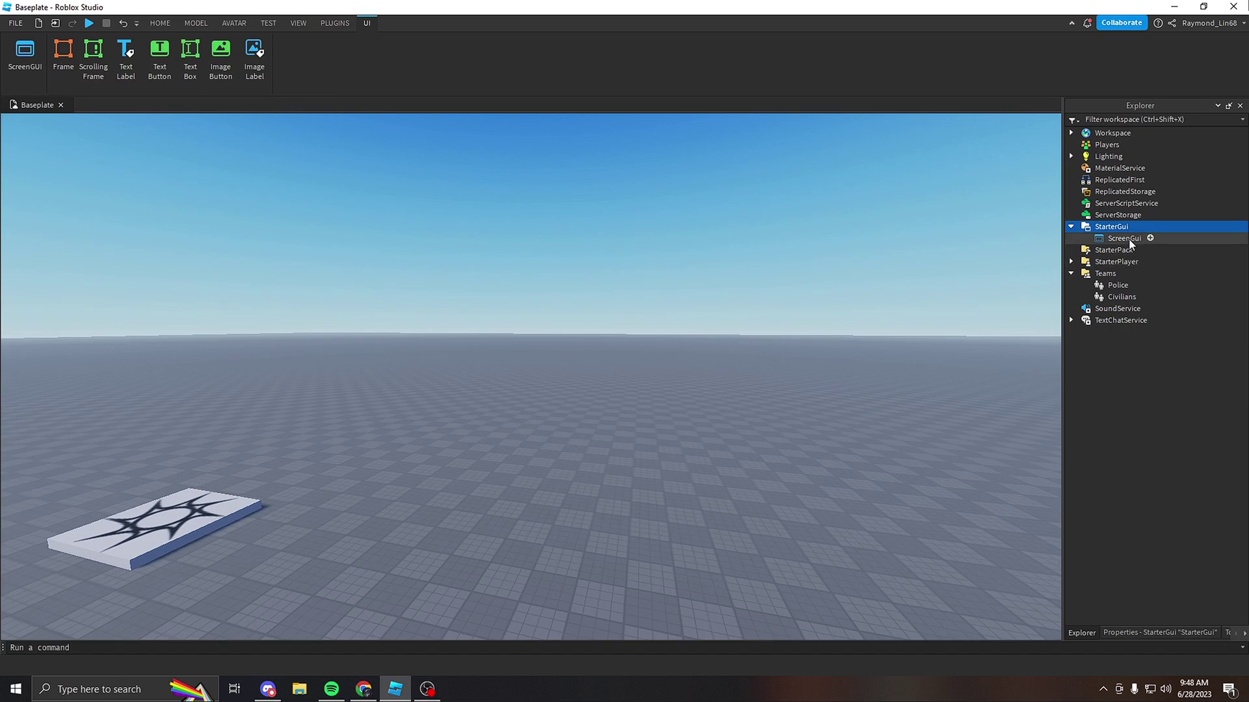
{"action": "left_click", "coordinate": [1146, 238]}
{"action": "left_click", "coordinate": [1125, 288]}
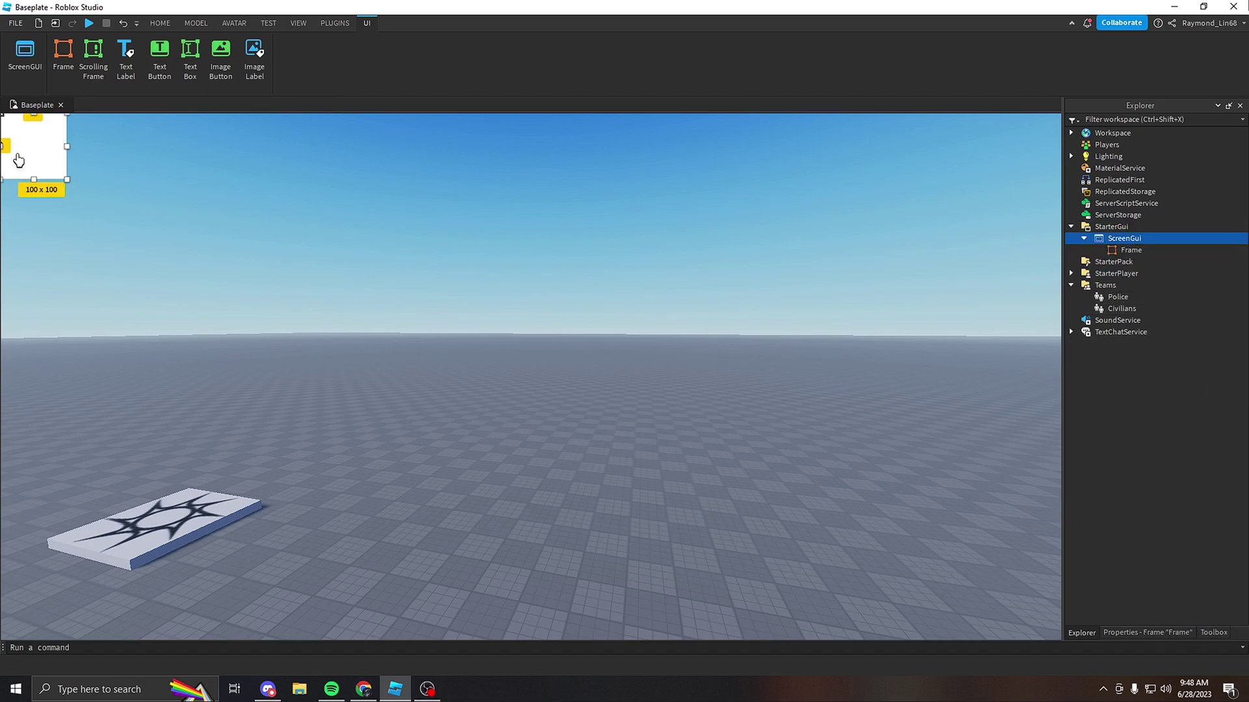
- Resize the white frame into a large square centred in the view
{"action": "mouse_move", "coordinate": [17, 159]}
{"action": "left_mouse_down"}
{"action": "mouse_move", "coordinate": [544, 387]}
{"action": "mouse_move", "coordinate": [412, 377]}
{"action": "left_mouse_up"}
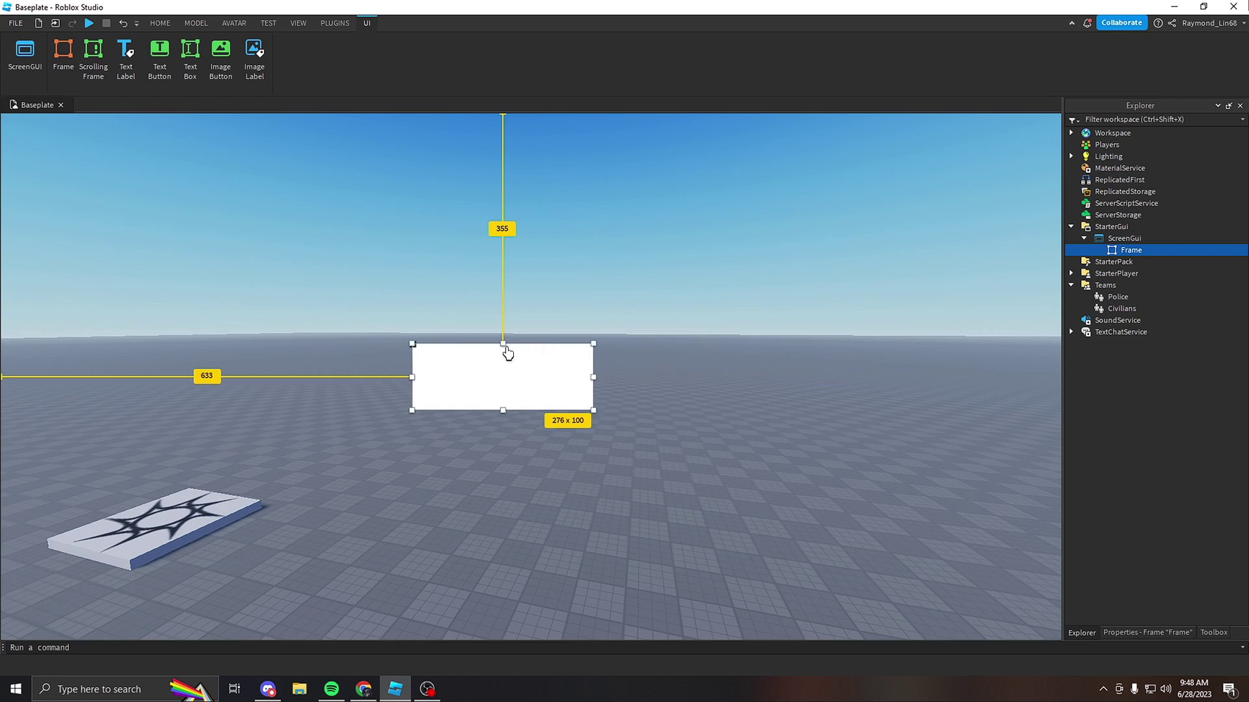
{"action": "left_click_drag", "start_coordinate": [503, 343], "coordinate": [503, 204]}
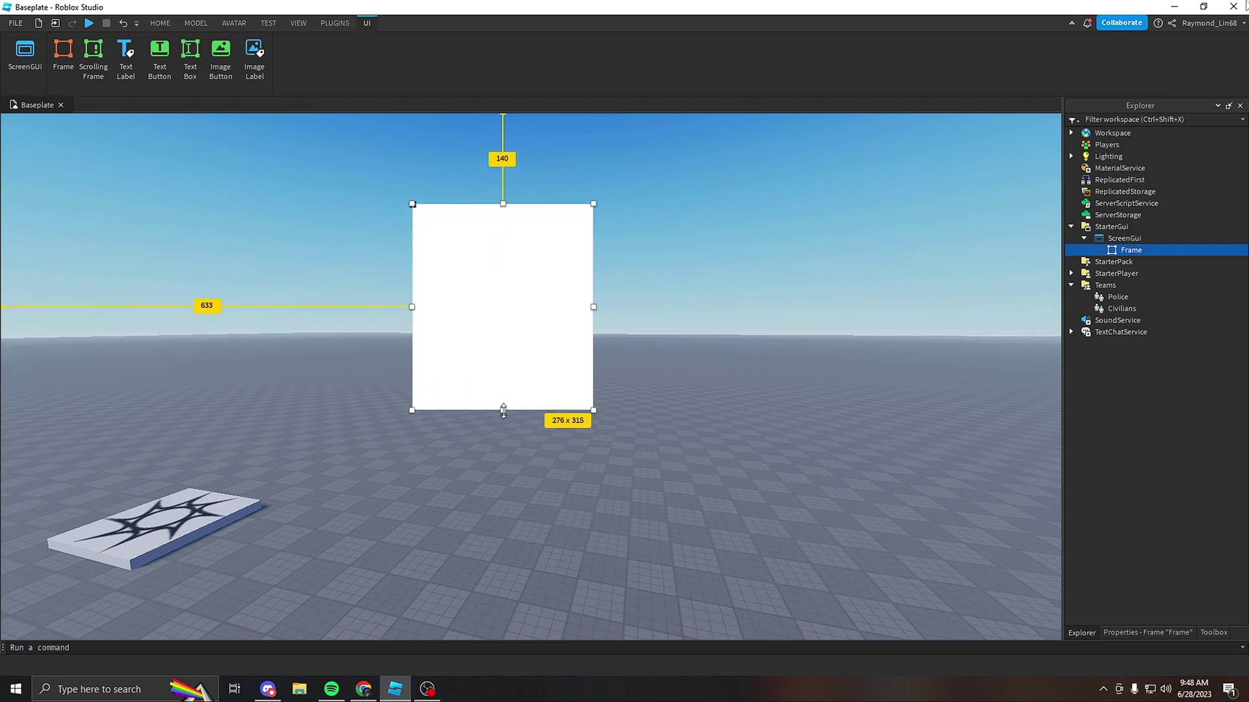
{"action": "left_click_drag", "start_coordinate": [503, 410], "coordinate": [500, 554]}
{"action": "left_click_drag", "start_coordinate": [593, 378], "coordinate": [760, 376]}
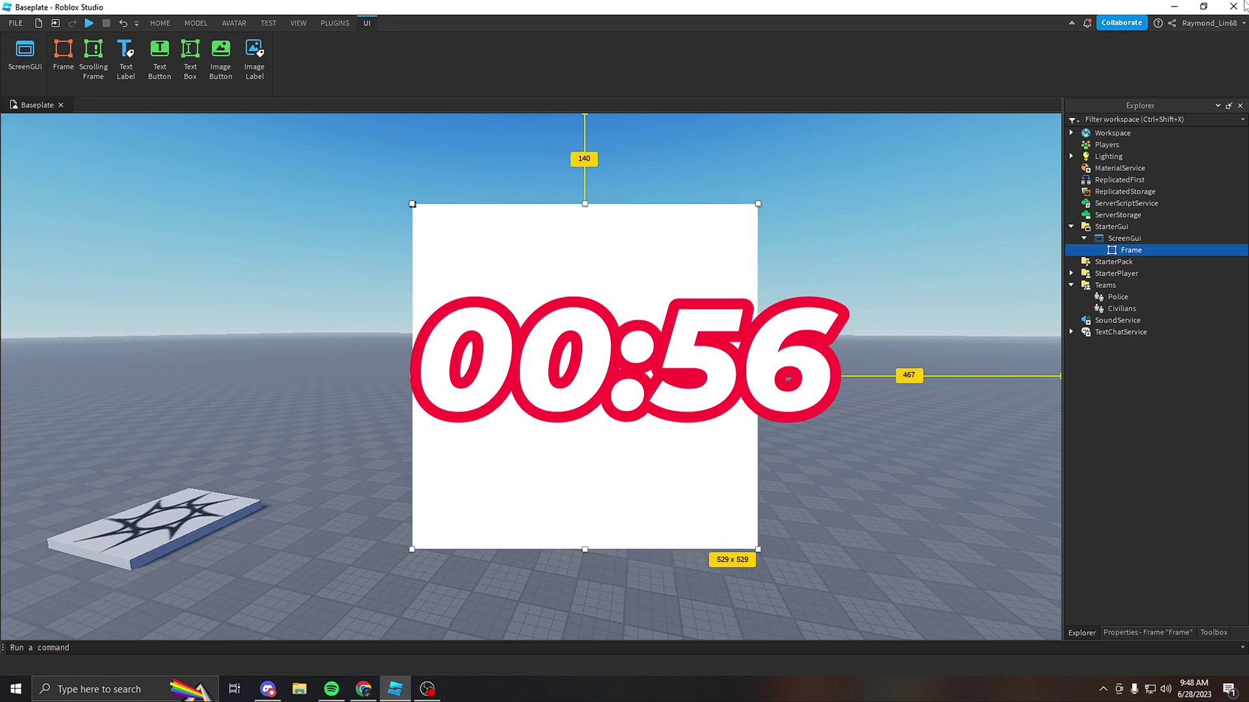
{"action": "mouse_move", "coordinate": [672, 379]}
{"action": "left_mouse_down"}
{"action": "mouse_move", "coordinate": [588, 398]}
{"action": "mouse_move", "coordinate": [630, 391]}
{"action": "mouse_move", "coordinate": [621, 382]}
{"action": "left_mouse_up"}
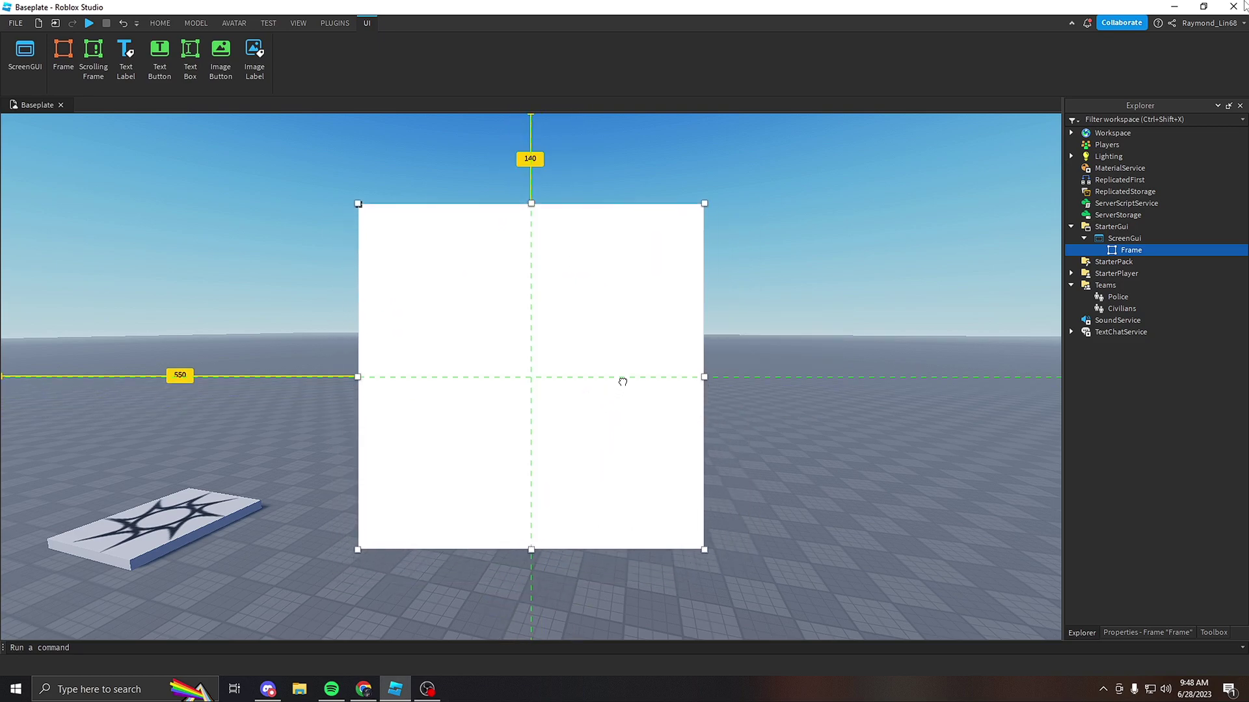
- Add a TextLabel reading 'GUI' in the middle of the frame
{"action": "left_click", "coordinate": [1156, 251]}
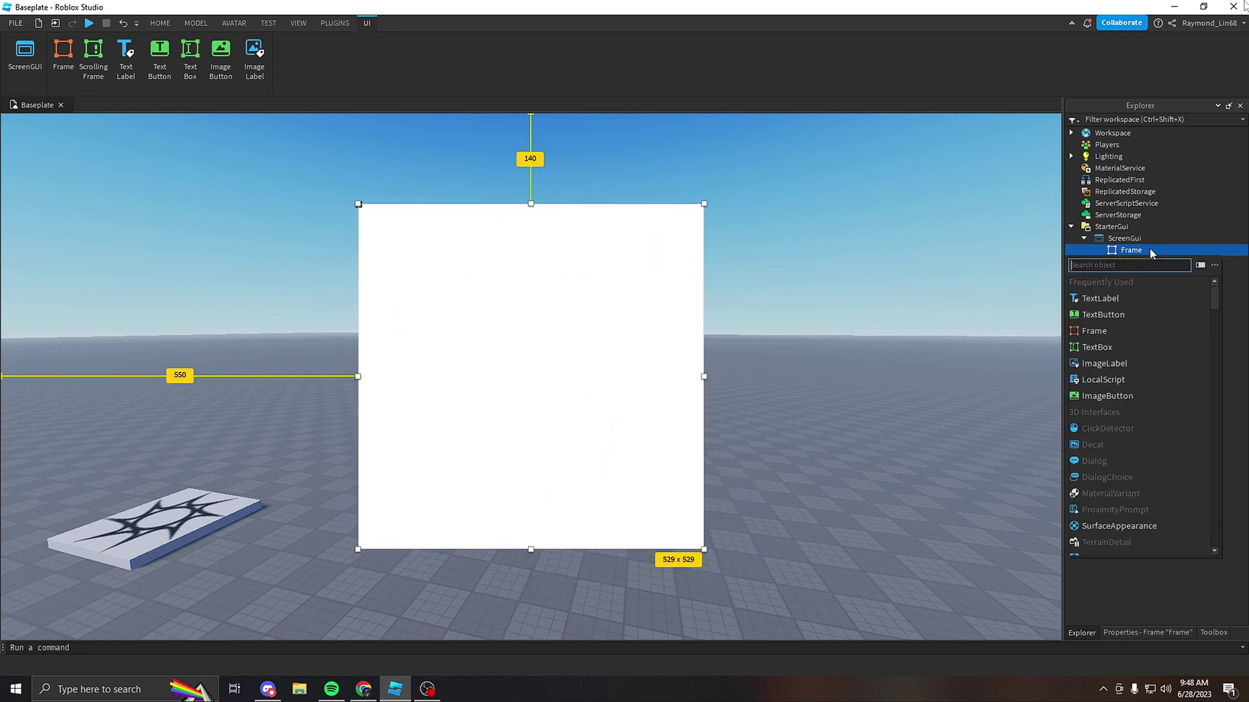
{"action": "left_click", "coordinate": [1122, 295]}
{"action": "double_click", "coordinate": [514, 219]}
{"action": "type", "text": "GUI"}
{"action": "key", "text": "Return"}
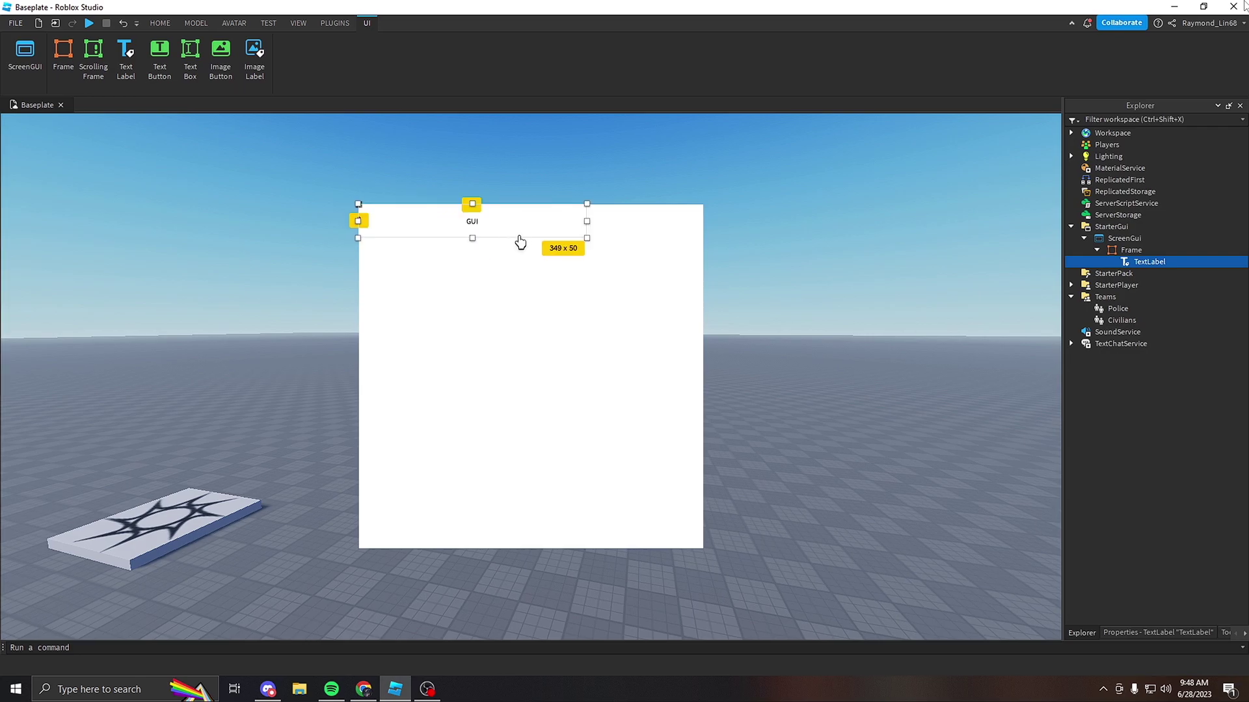
{"action": "mouse_move", "coordinate": [516, 242]}
{"action": "left_mouse_down"}
{"action": "mouse_move", "coordinate": [566, 282]}
{"action": "mouse_move", "coordinate": [551, 362]}
{"action": "mouse_move", "coordinate": [563, 364]}
{"action": "left_mouse_up"}
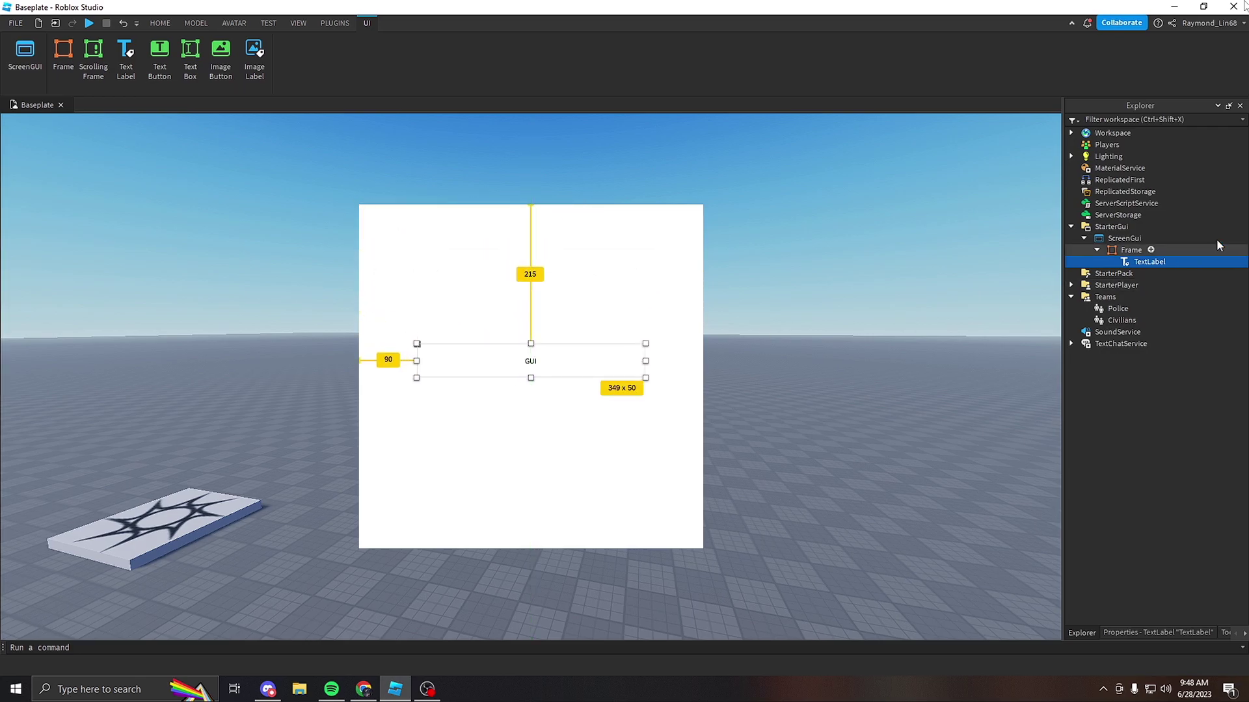
{"action": "left_click", "coordinate": [1096, 251]}
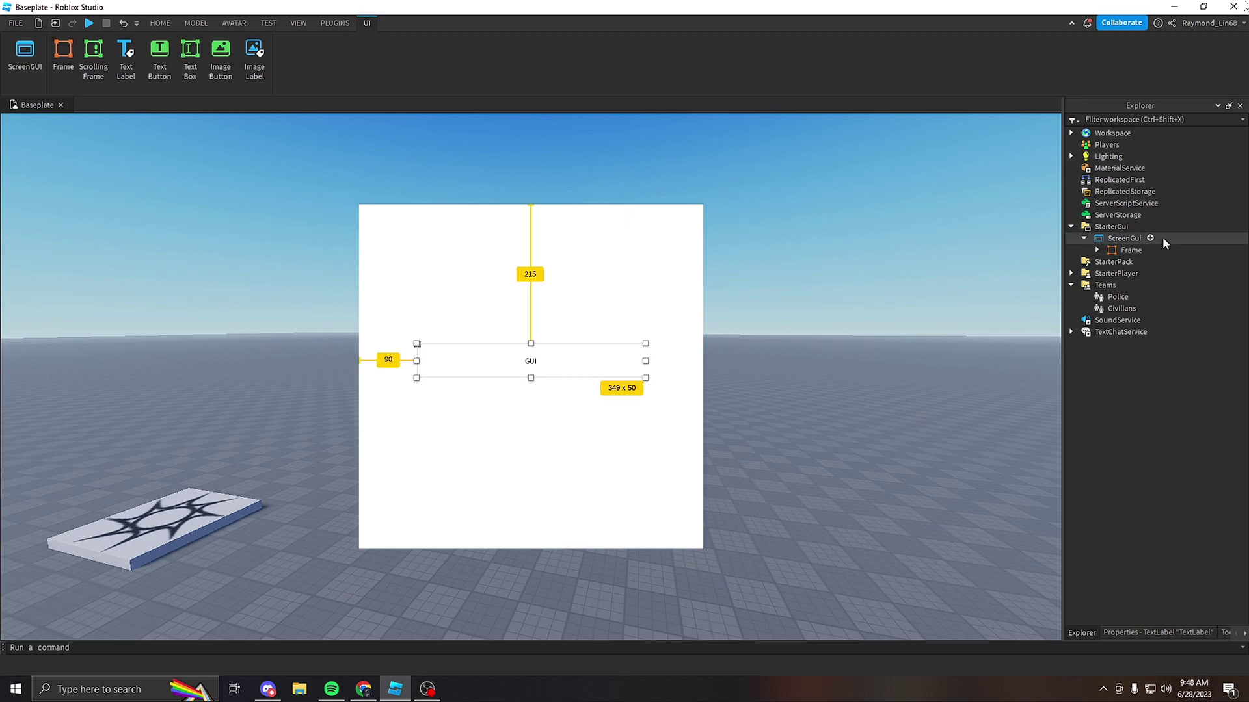
{"action": "left_click", "coordinate": [1142, 239]}
- Insert a LocalScript under ScreenGui and delete its default print code
{"action": "left_click", "coordinate": [1147, 239]}
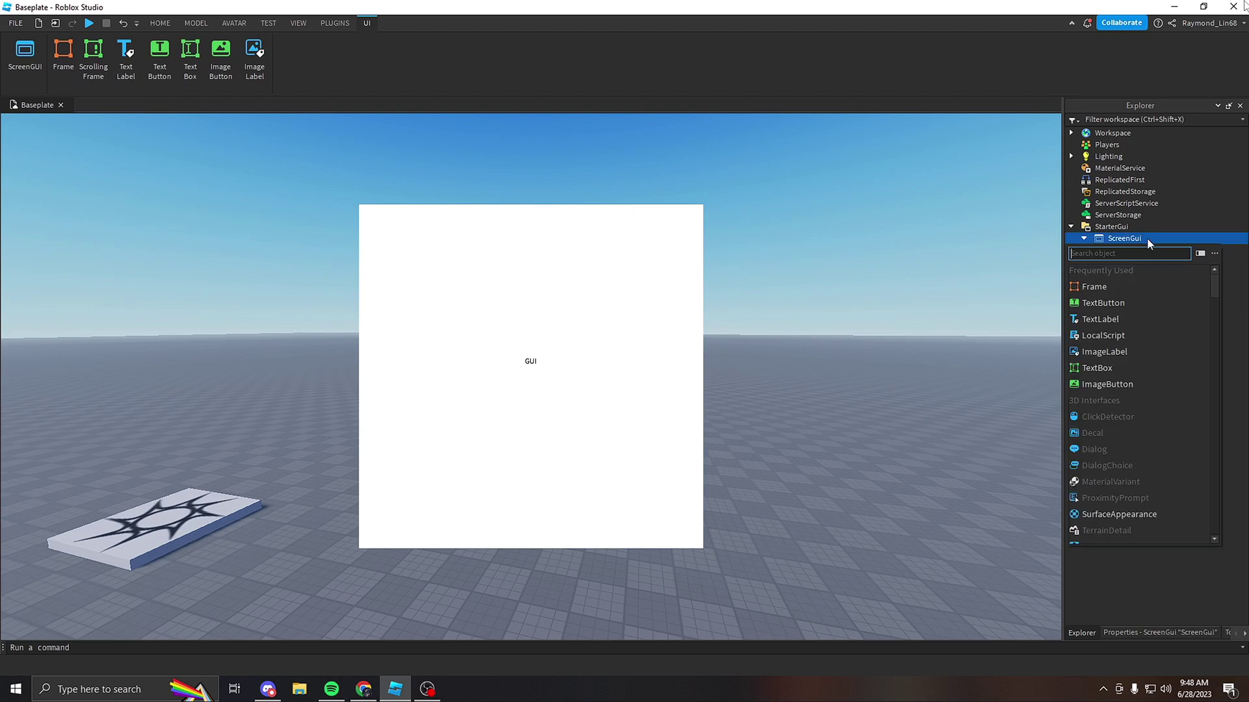
{"action": "left_click", "coordinate": [1115, 339]}
{"action": "key", "text": "ctrl+a"}
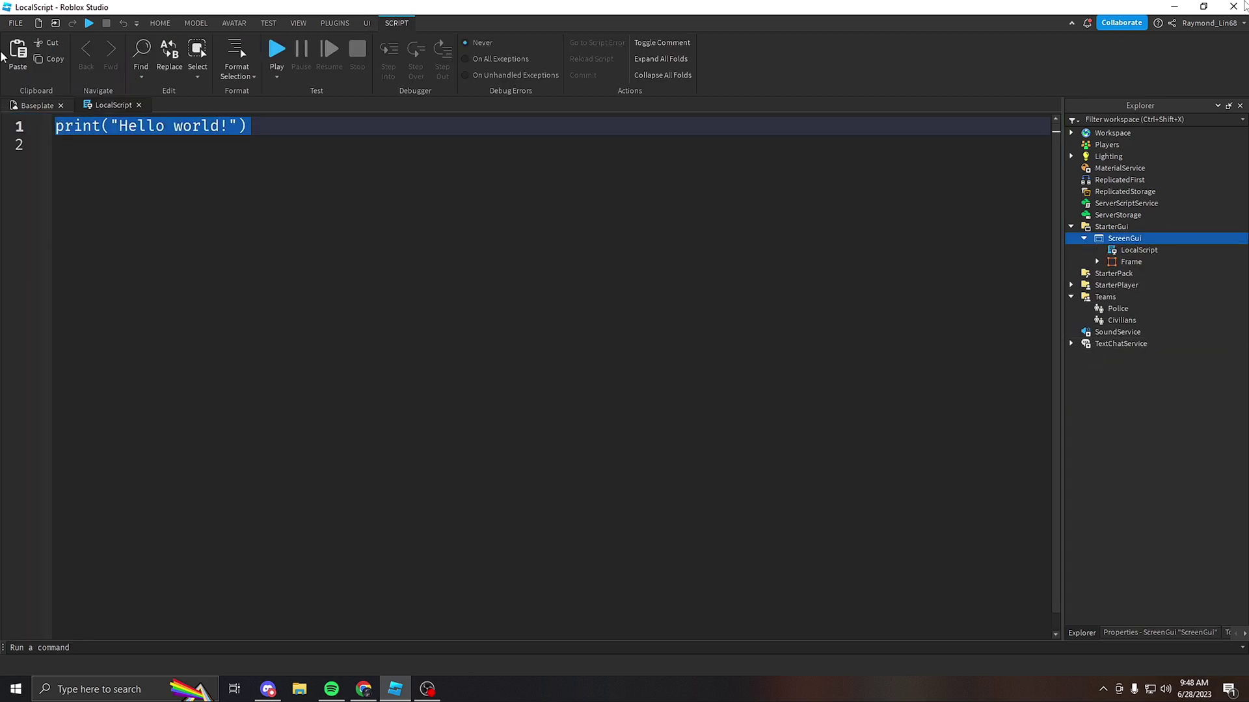
{"action": "key", "text": "BackSpace"}
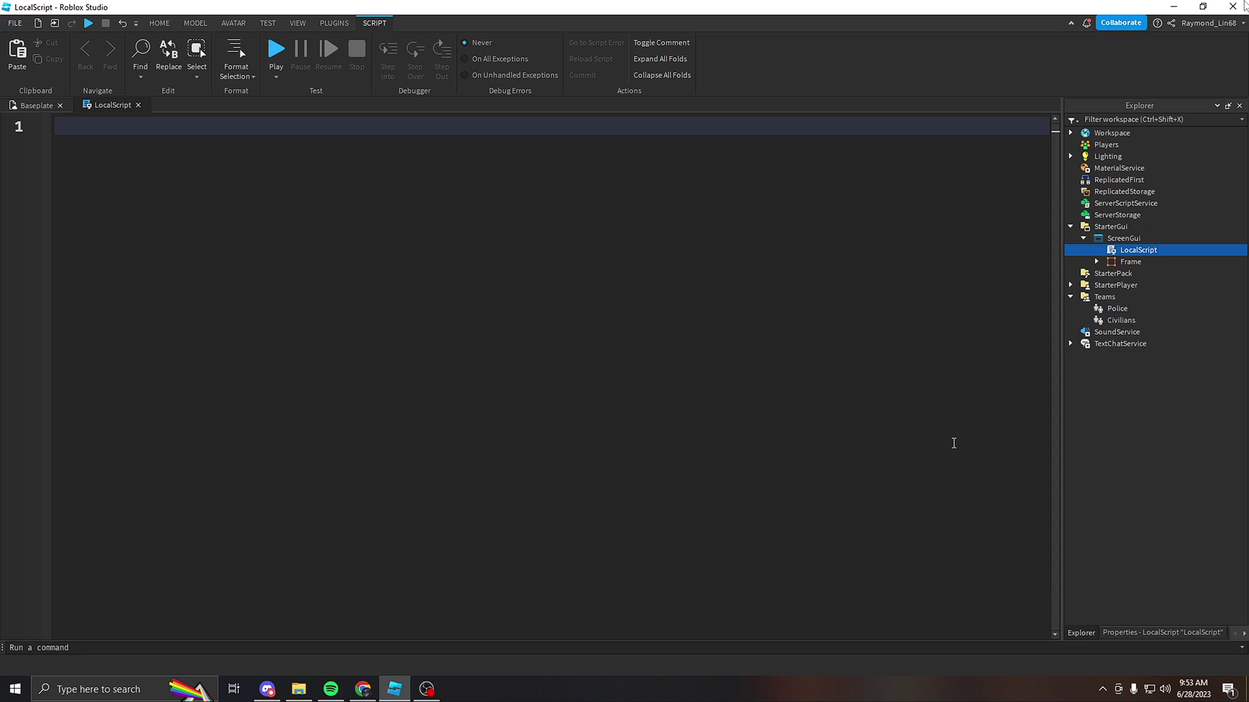
{"action": "type", "text": "local "}
{"action": "type", "text": "player = g"}
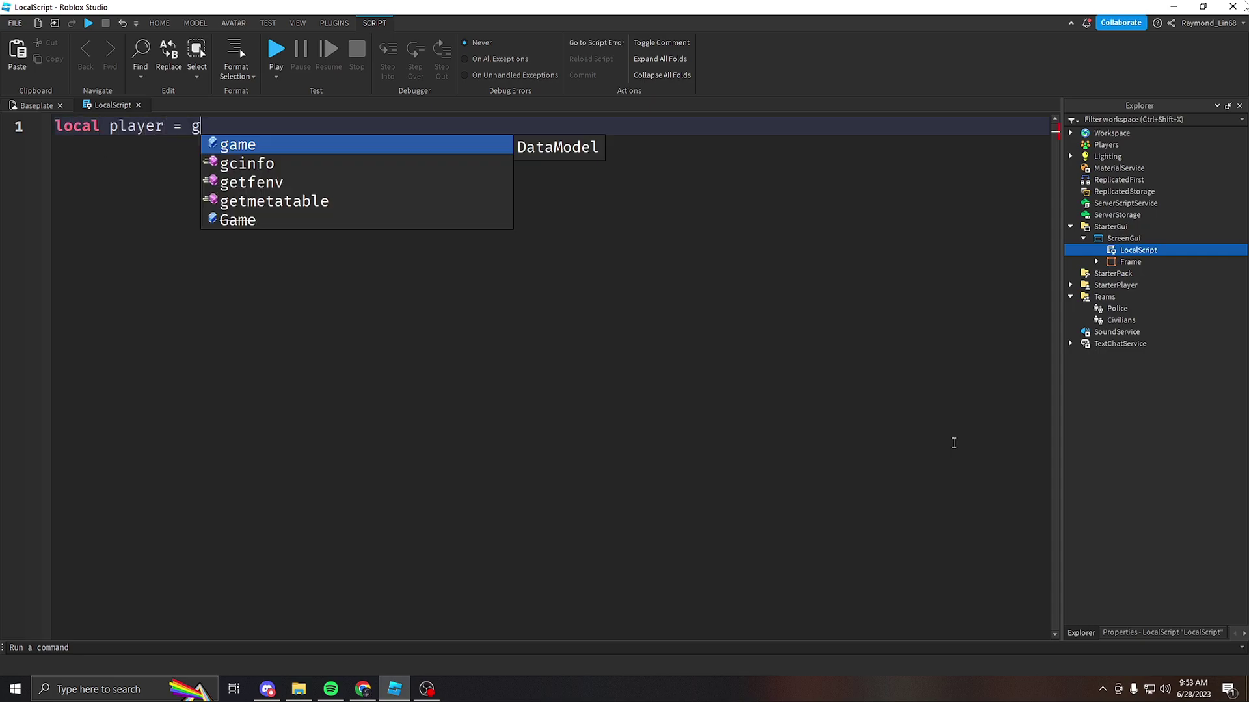
{"action": "type", "text": "ame"}
- Write variables for Players.LocalPlayer and the player's Team
{"action": "key", "text": "Escape"}
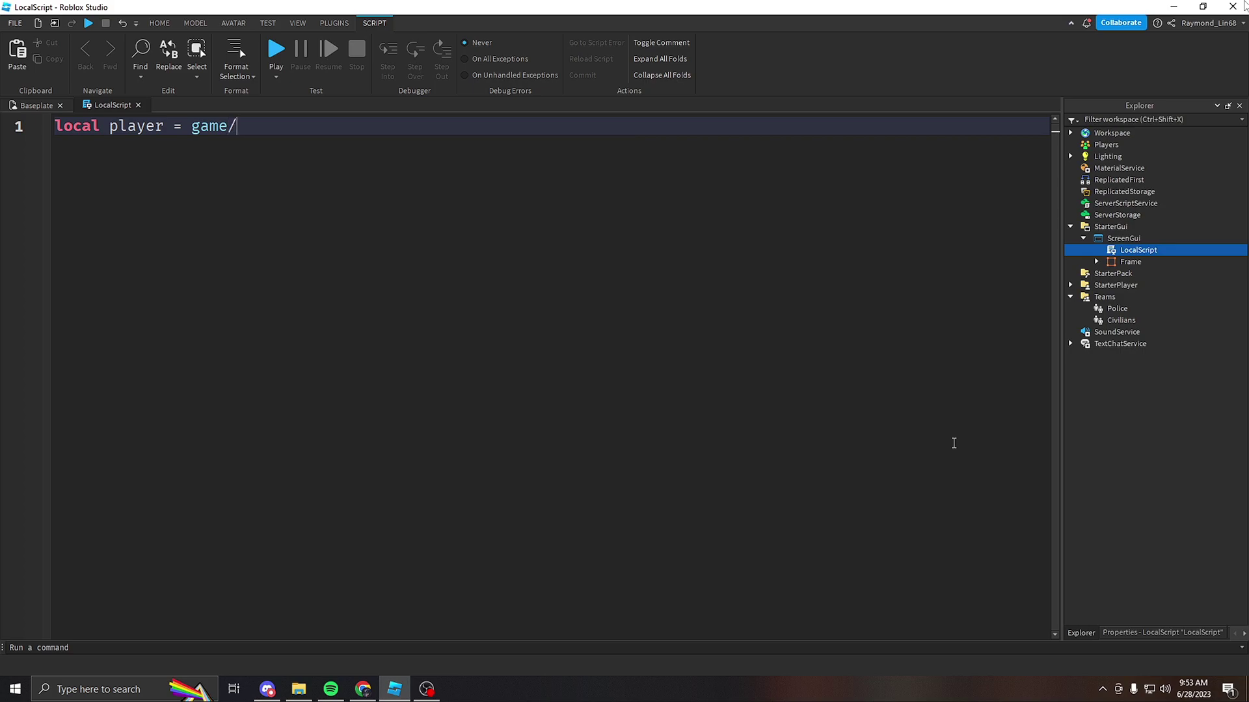
{"action": "type", "text": ".Playr"}
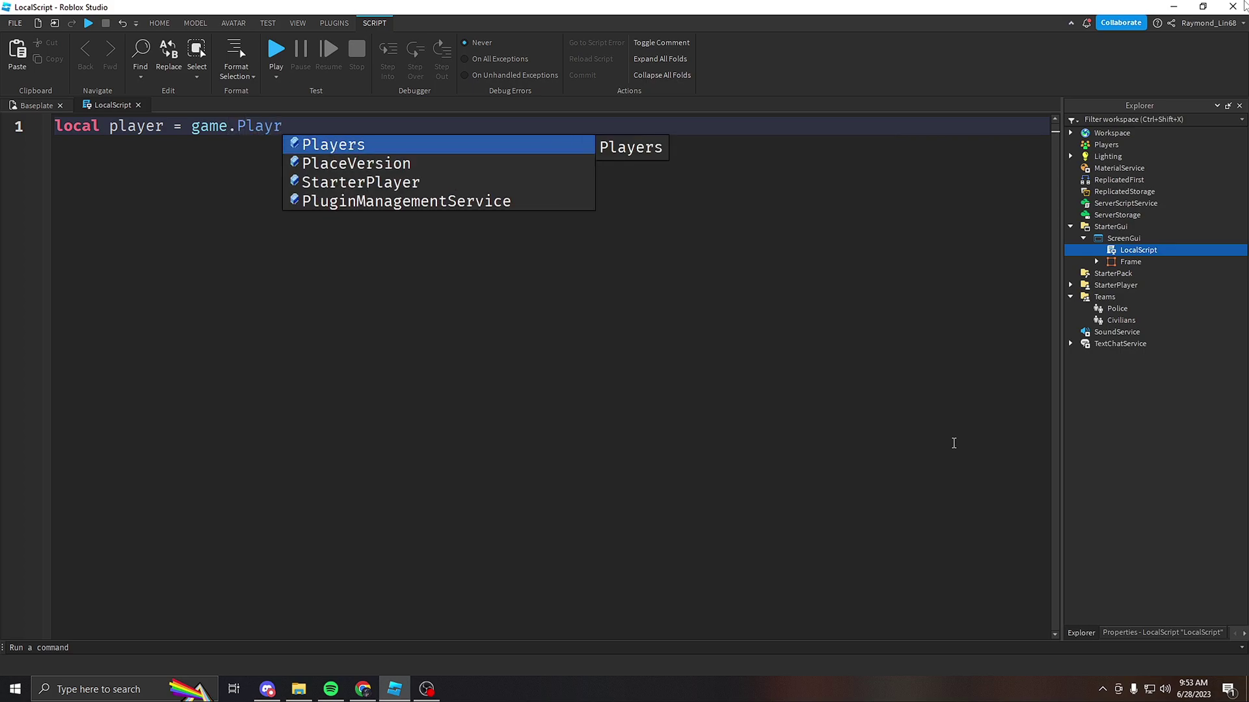
{"action": "key", "text": "BackSpace"}
{"action": "key", "text": "BackSpace"}
{"action": "type", "text": "yers"}
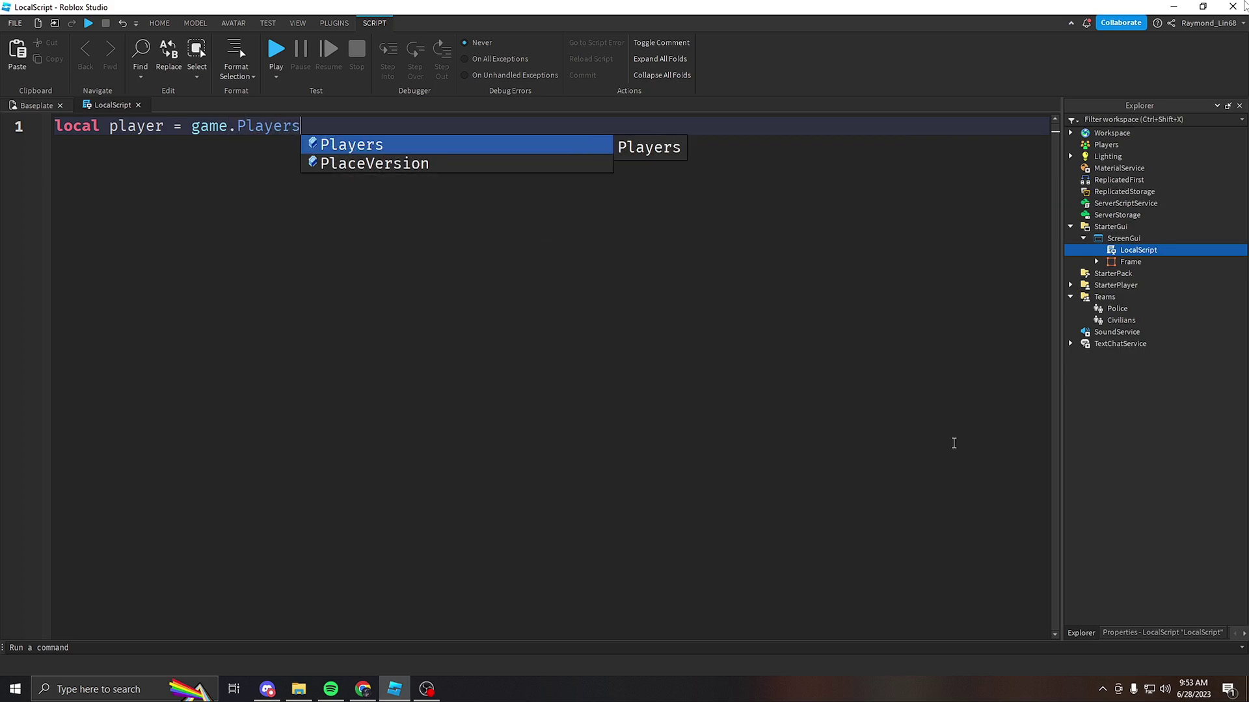
{"action": "type", "text": "./"}
{"action": "type", "text": "L"}
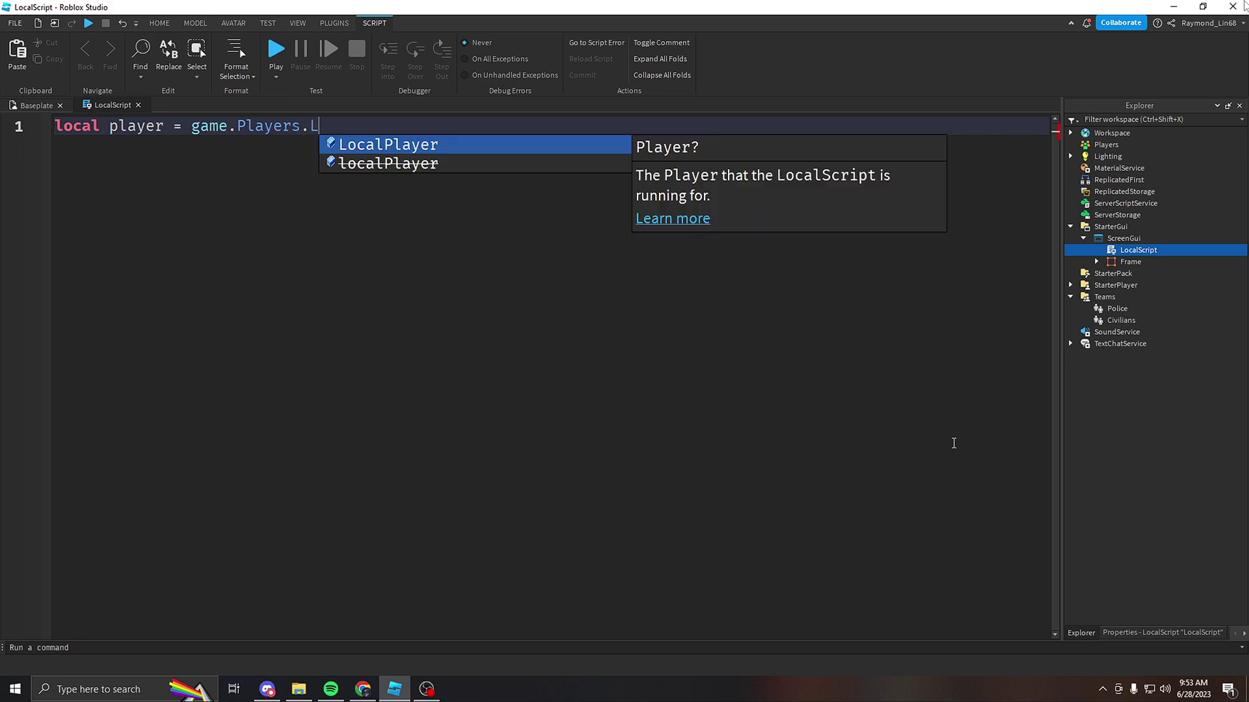
{"action": "type", "text": "ocal"}
{"action": "key", "text": "Tab"}
{"action": "key", "text": "Return"}
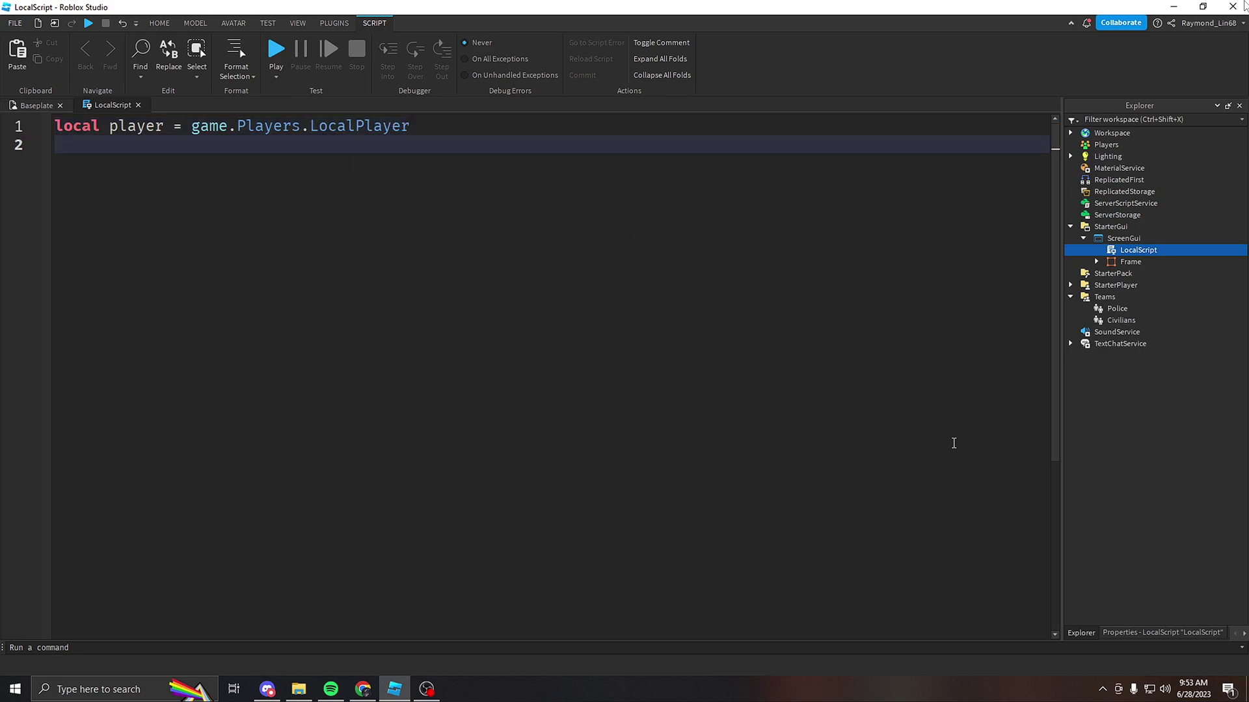
{"action": "type", "text": "local trea"}
{"action": "key", "text": "BackSpace"}
{"action": "key", "text": "BackSpace"}
{"action": "type", "text": "am = "}
{"action": "type", "text": "pla"}
{"action": "key", "text": "Tab"}
{"action": "type", "text": "."}
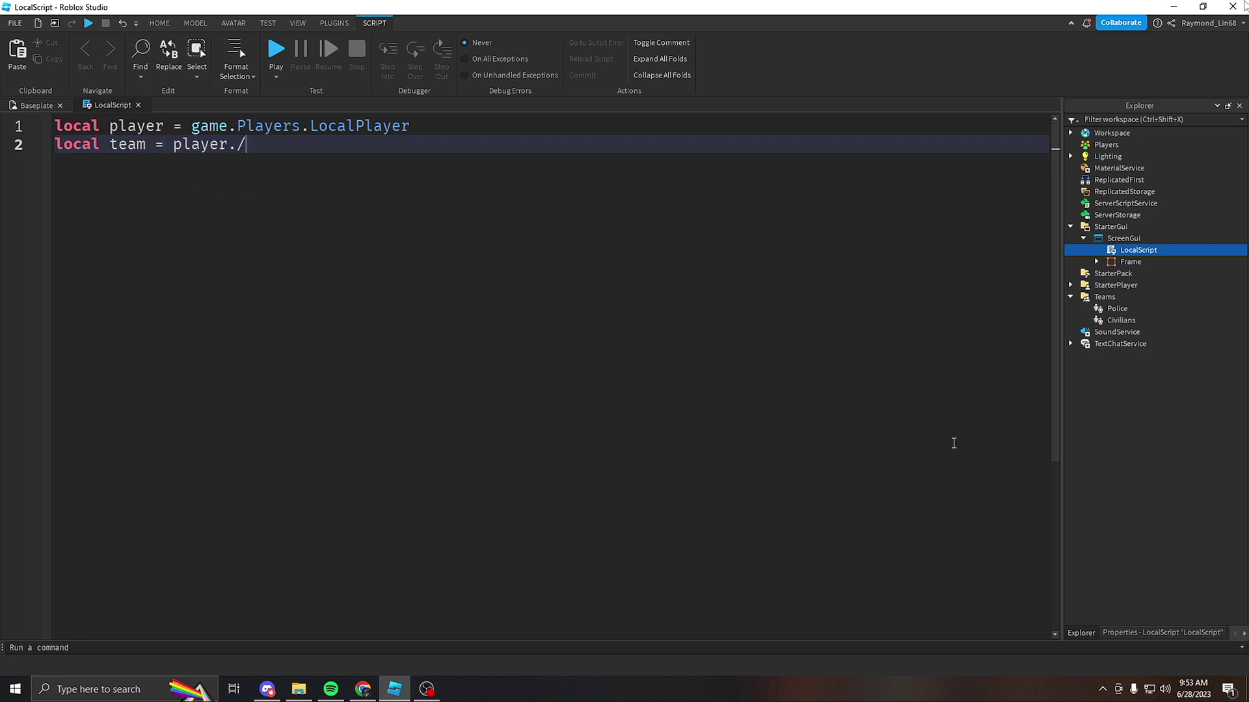
{"action": "type", "text": "Tea"}
{"action": "key", "text": "Tab"}
{"action": "key", "text": "Return"}
{"action": "type", "text": "local Scre"}
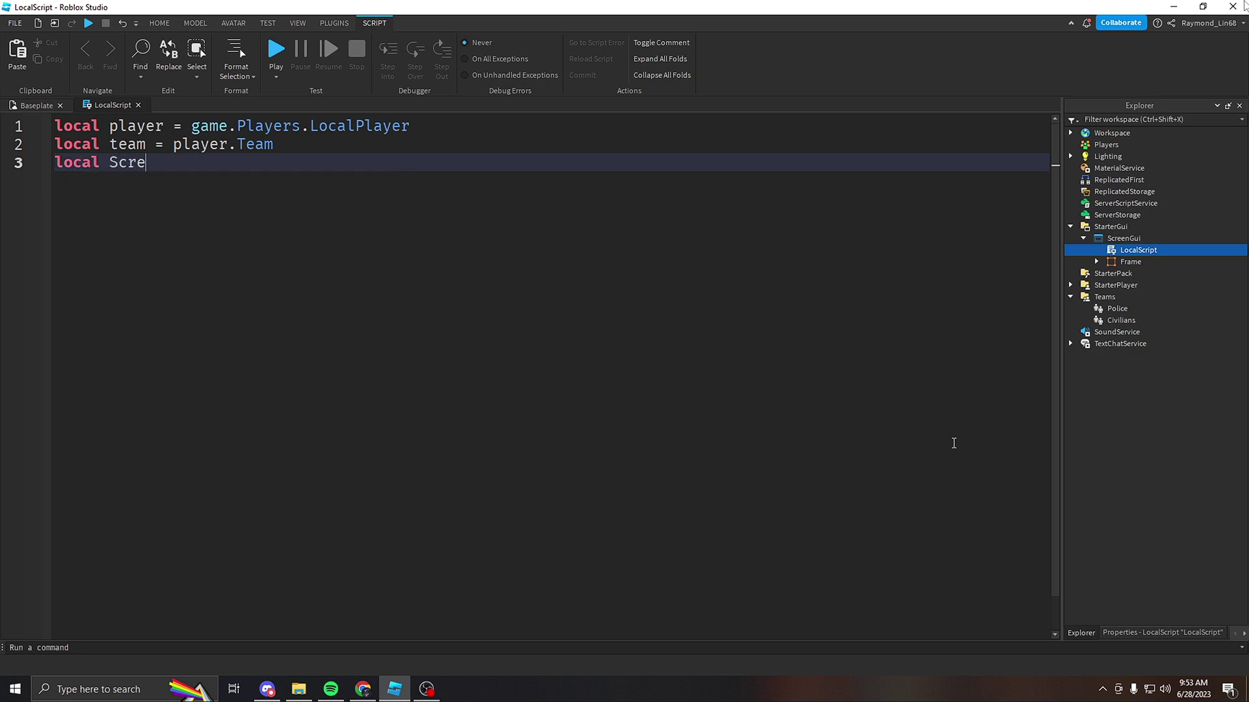
{"action": "type", "text": "enGui"}
- Add a ScreenGui variable set to script.Parent
{"action": "left_click", "coordinate": [145, 149]}
{"action": "double_click", "coordinate": [144, 159]}
{"action": "left_click", "coordinate": [311, 187]}
{"action": "type", "text": "= "}
{"action": "type", "text": "script.P"}
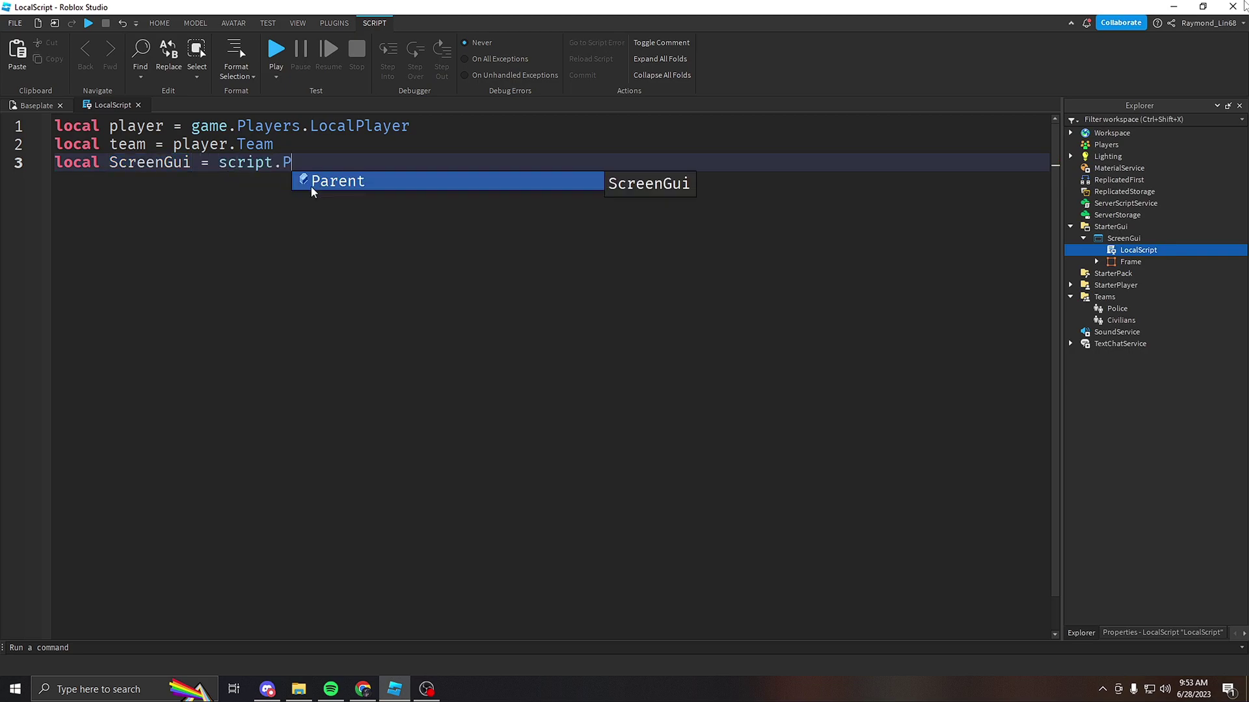
{"action": "key", "text": "Tab"}
{"action": "key", "text": "Return"}
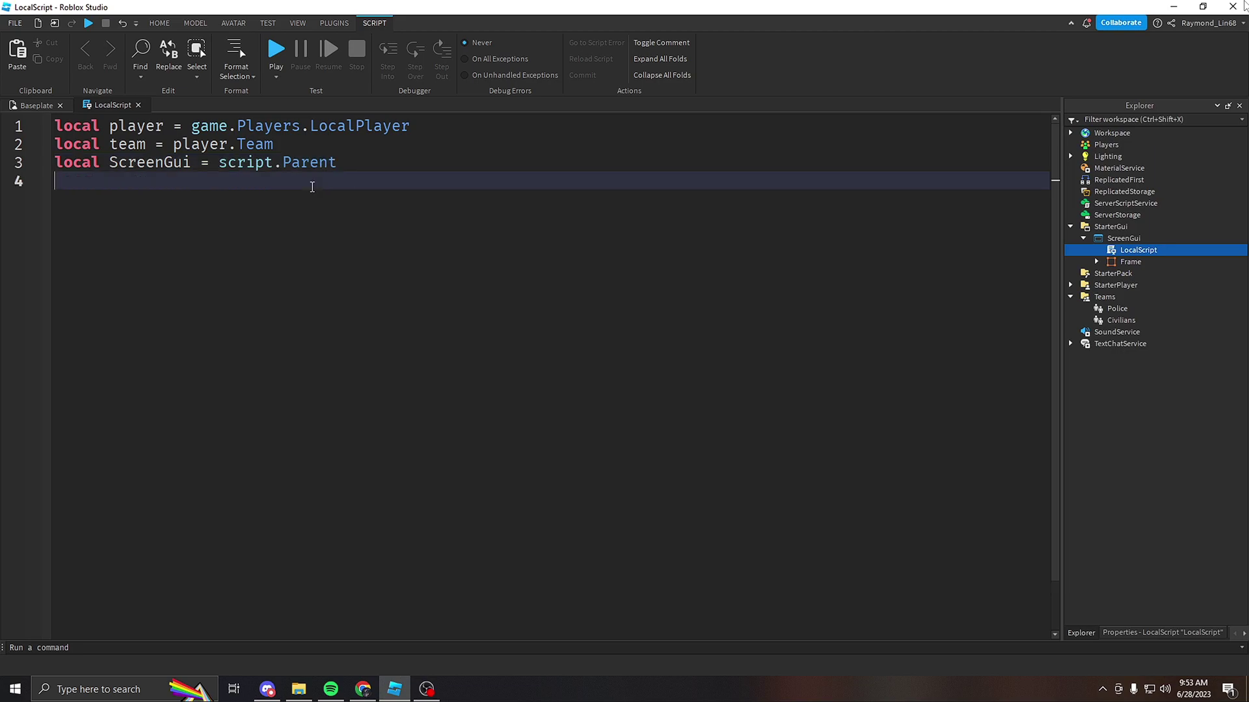
- Add an if statement checking whether the team is Police
{"action": "key", "text": "Return"}
{"action": "type", "text": "if"}
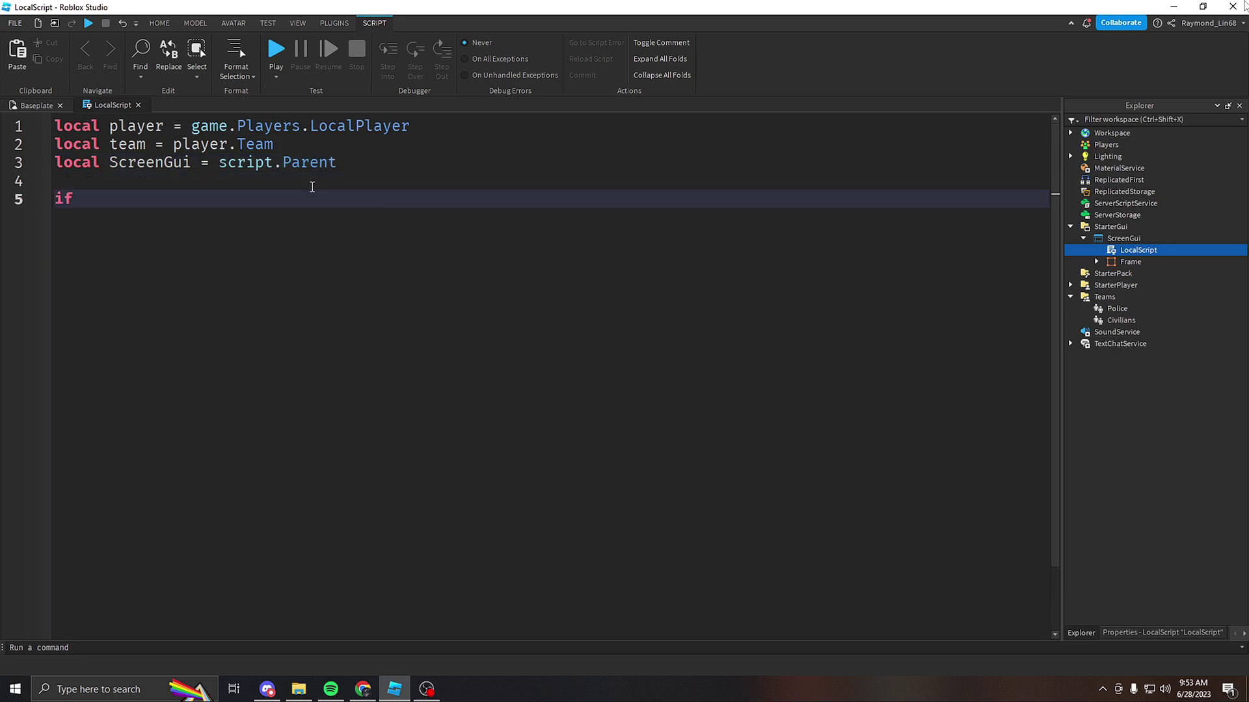
{"action": "type", "text": "te"}
{"action": "key", "text": "Tab"}
{"action": "type", "text": "."}
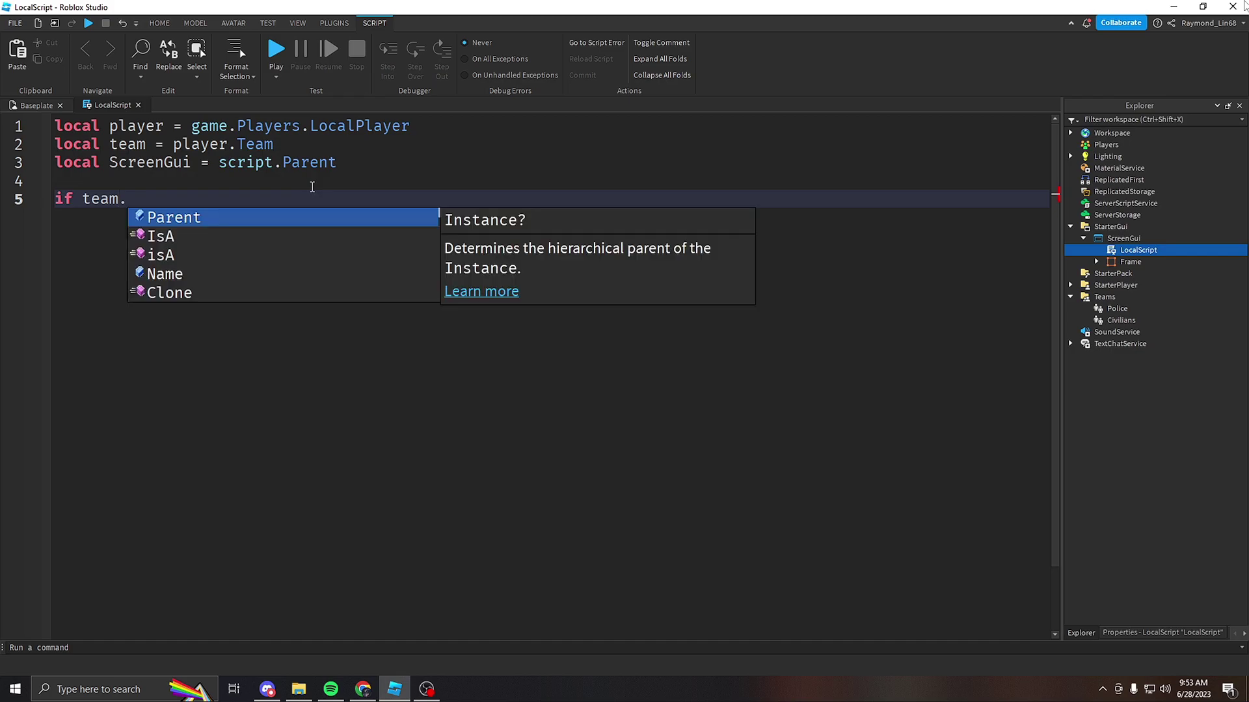
{"action": "type", "text": "N"}
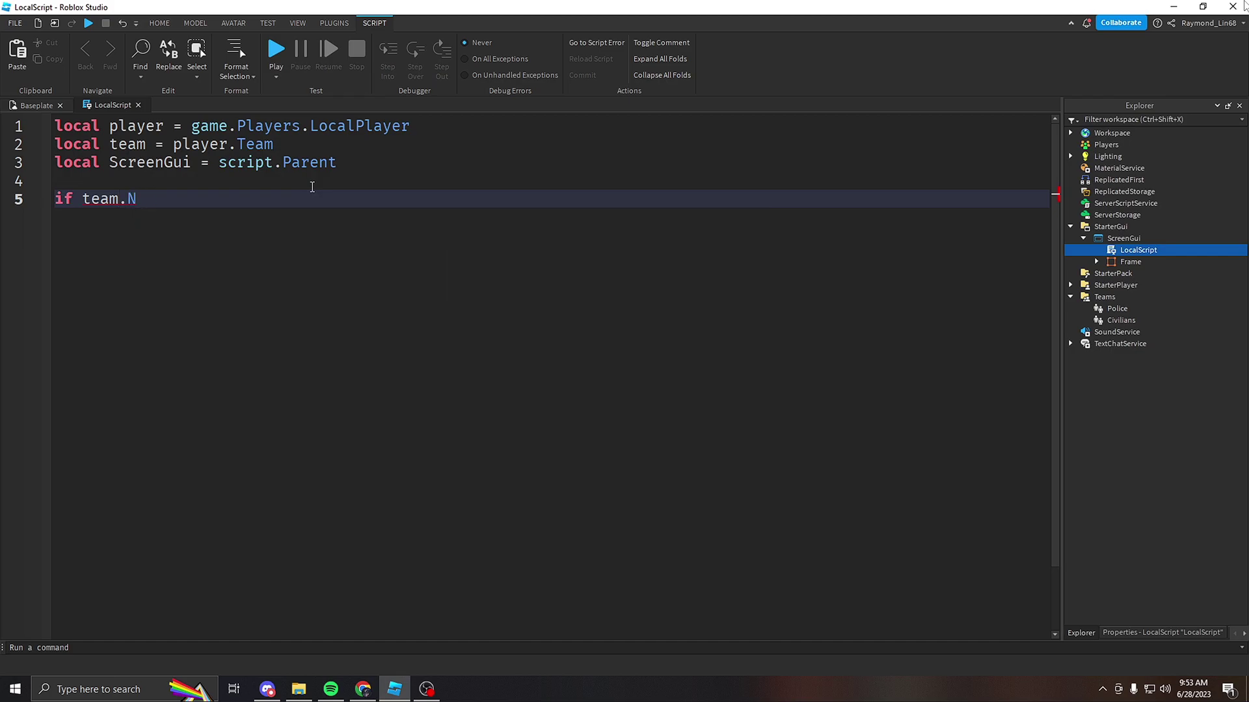
{"action": "type", "text": "Baame = \""}
{"action": "left_click", "coordinate": [1118, 310]}
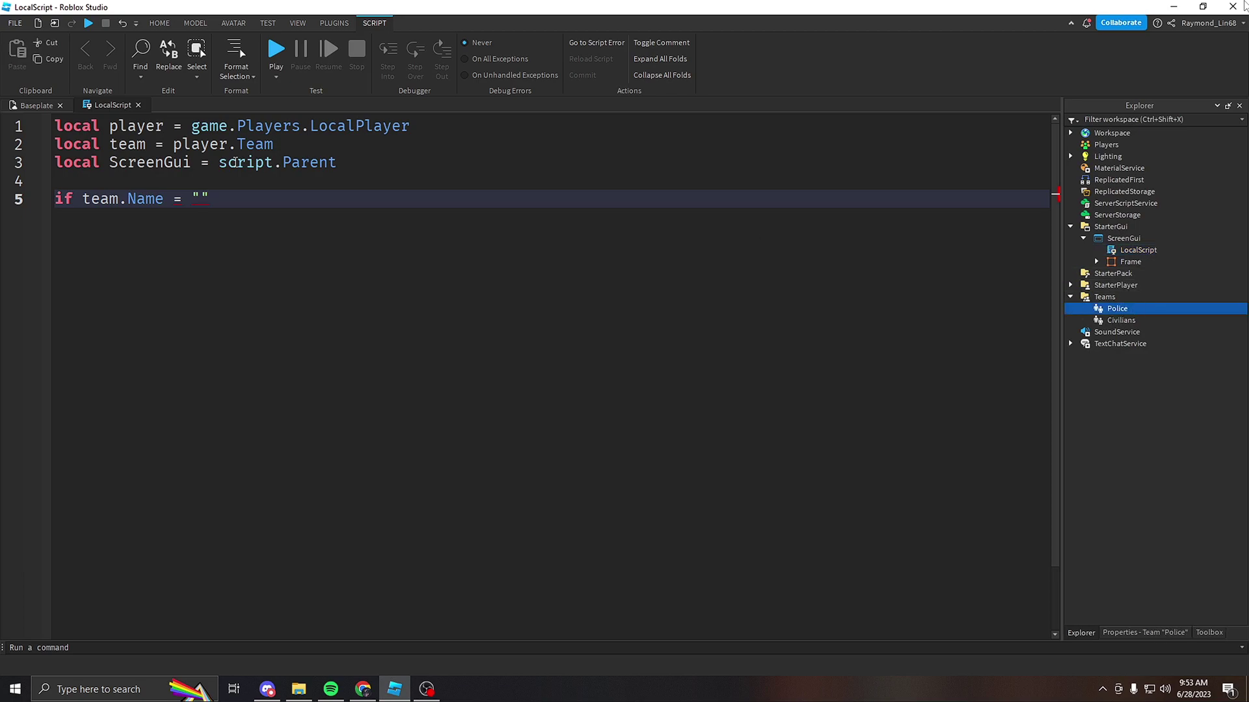
{"action": "left_click", "coordinate": [200, 199]}
{"action": "type", "text": "Police"}
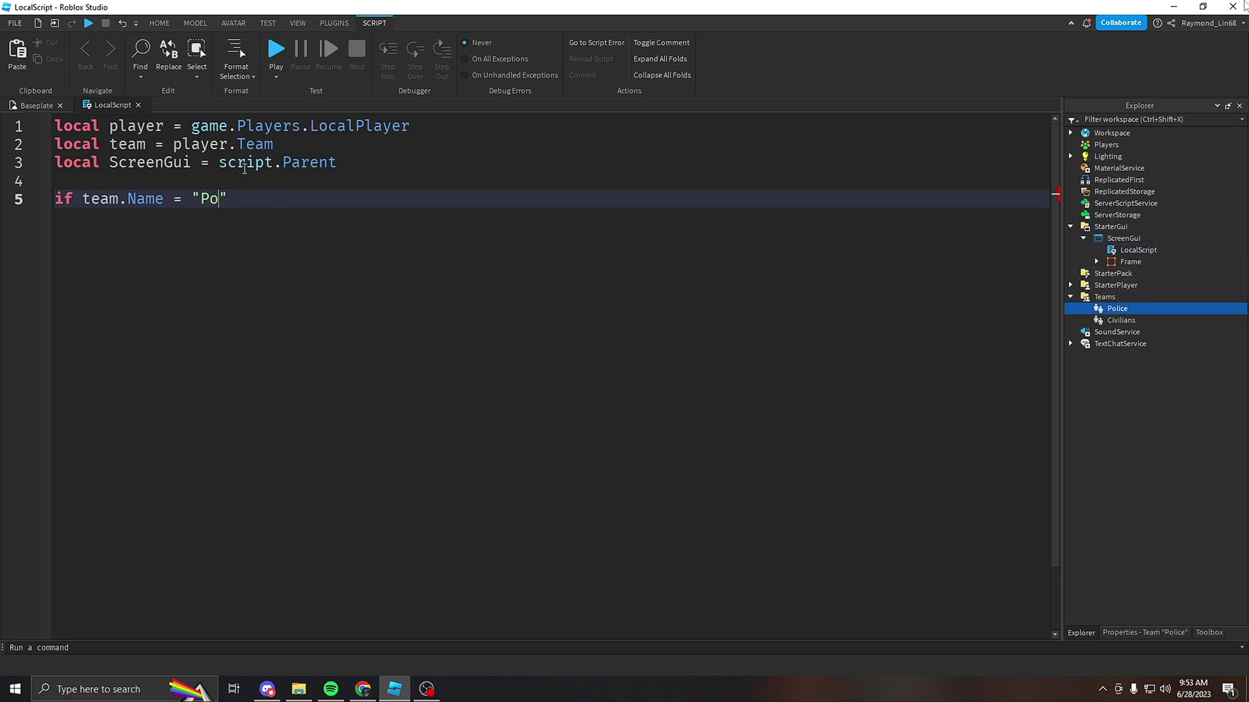
{"action": "left_click", "coordinate": [324, 198]}
{"action": "type", "text": "th"}
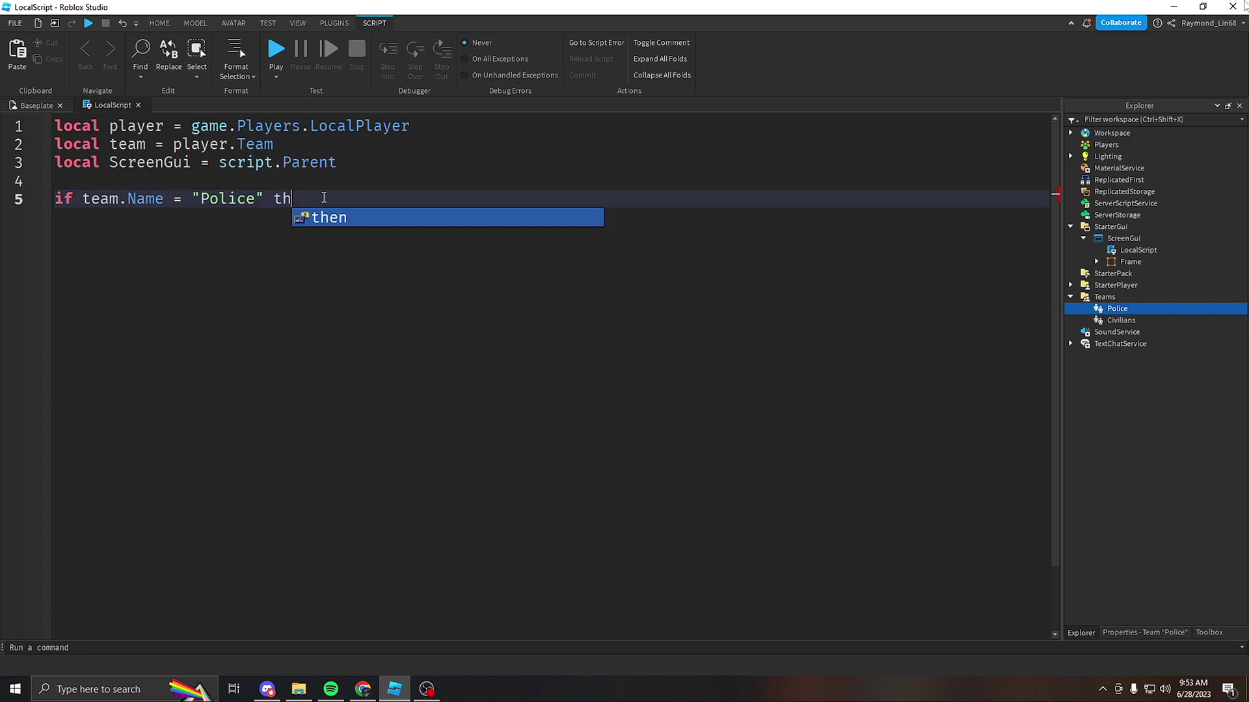
{"action": "type", "text": "en"}
{"action": "key", "text": "Return"}
{"action": "type", "text": "Sc"}
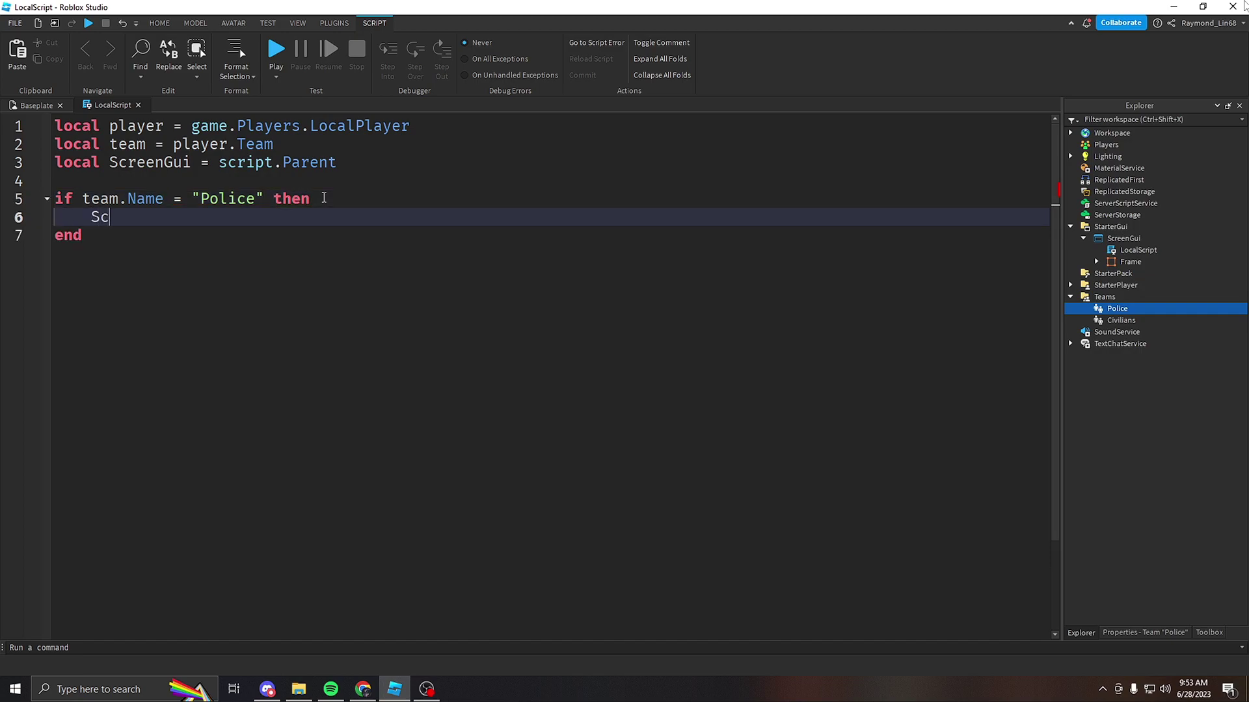
{"action": "type", "text": "reenGui"}
- Set ScreenGui.Enabled = true inside the if block
{"action": "left_click", "coordinate": [183, 213], "text": "ctrl"}
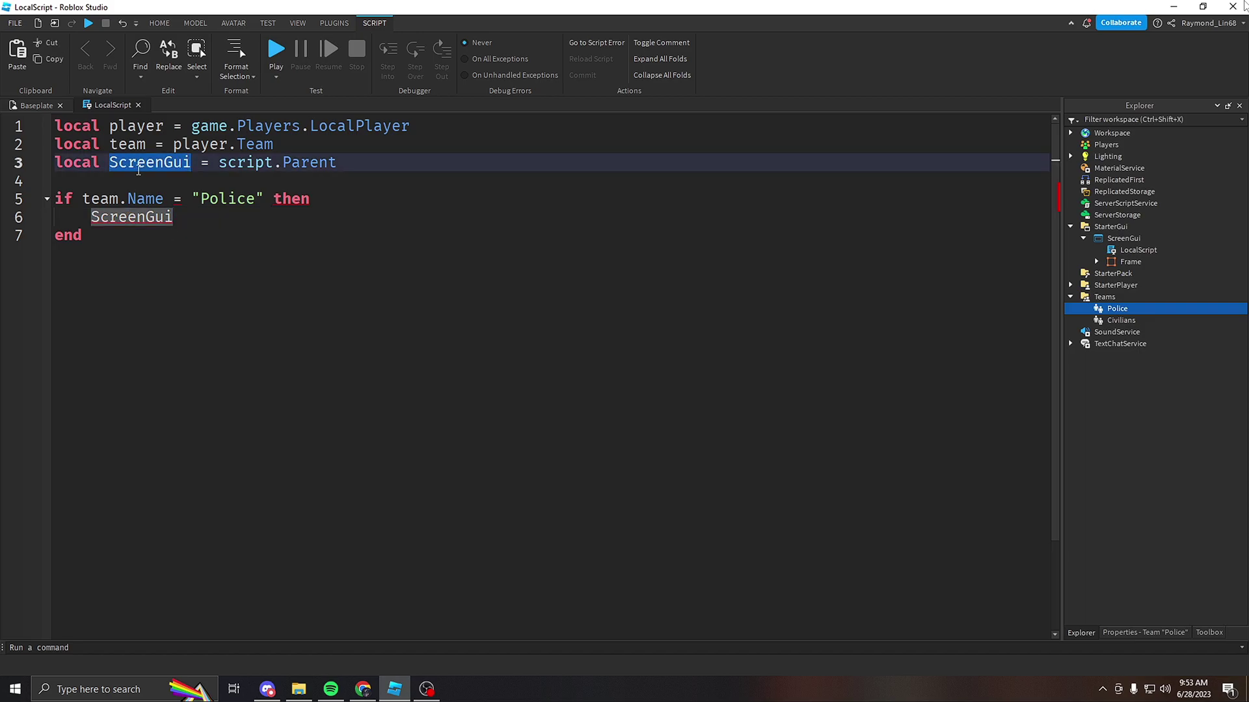
{"action": "left_click", "coordinate": [184, 212]}
{"action": "left_click", "coordinate": [184, 199]}
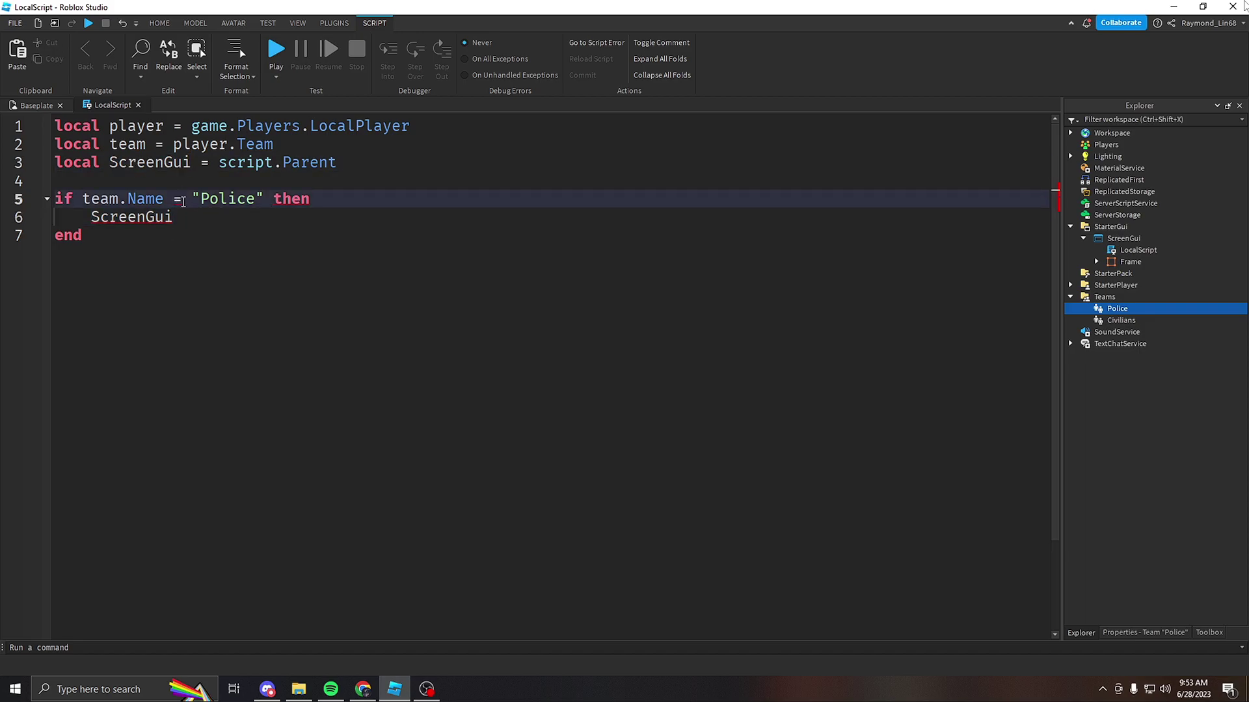
{"action": "type", "text": "="}
{"action": "left_click", "coordinate": [206, 217]}
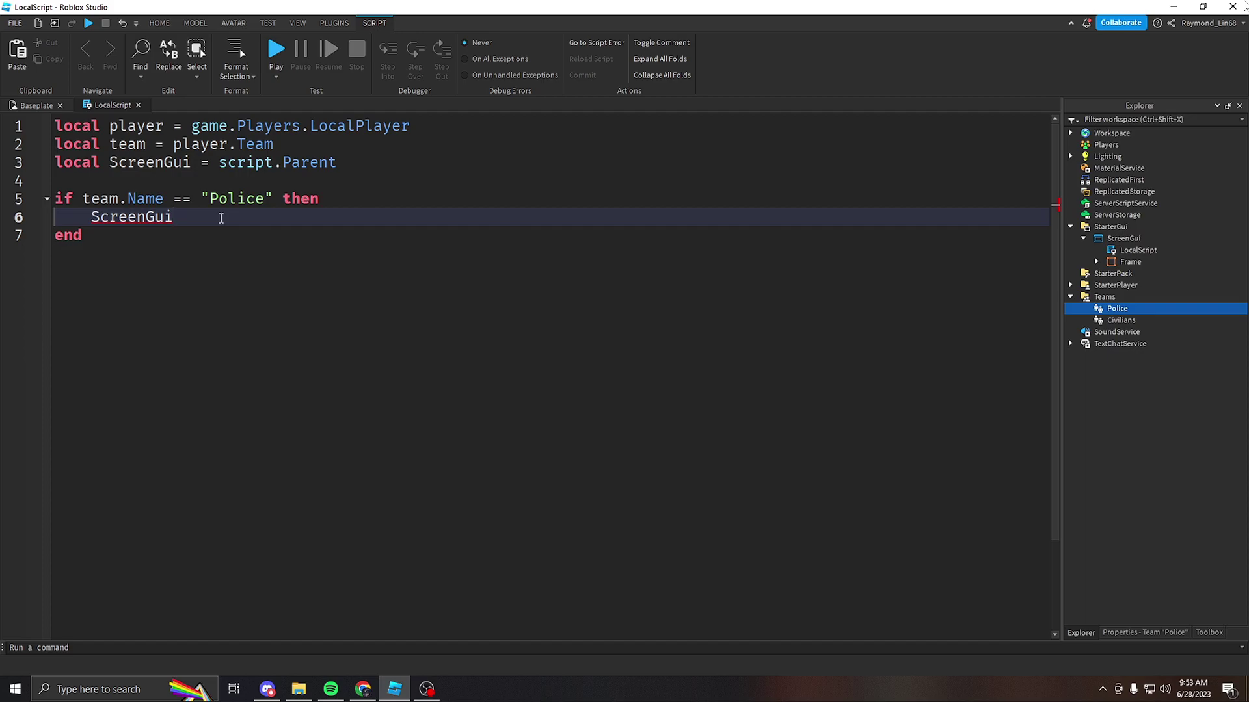
{"action": "type", "text": ".En"}
{"action": "key", "text": "Tab"}
{"action": "type", "text": "= t"}
{"action": "key", "text": "Tab"}
{"action": "key", "text": "Return"}
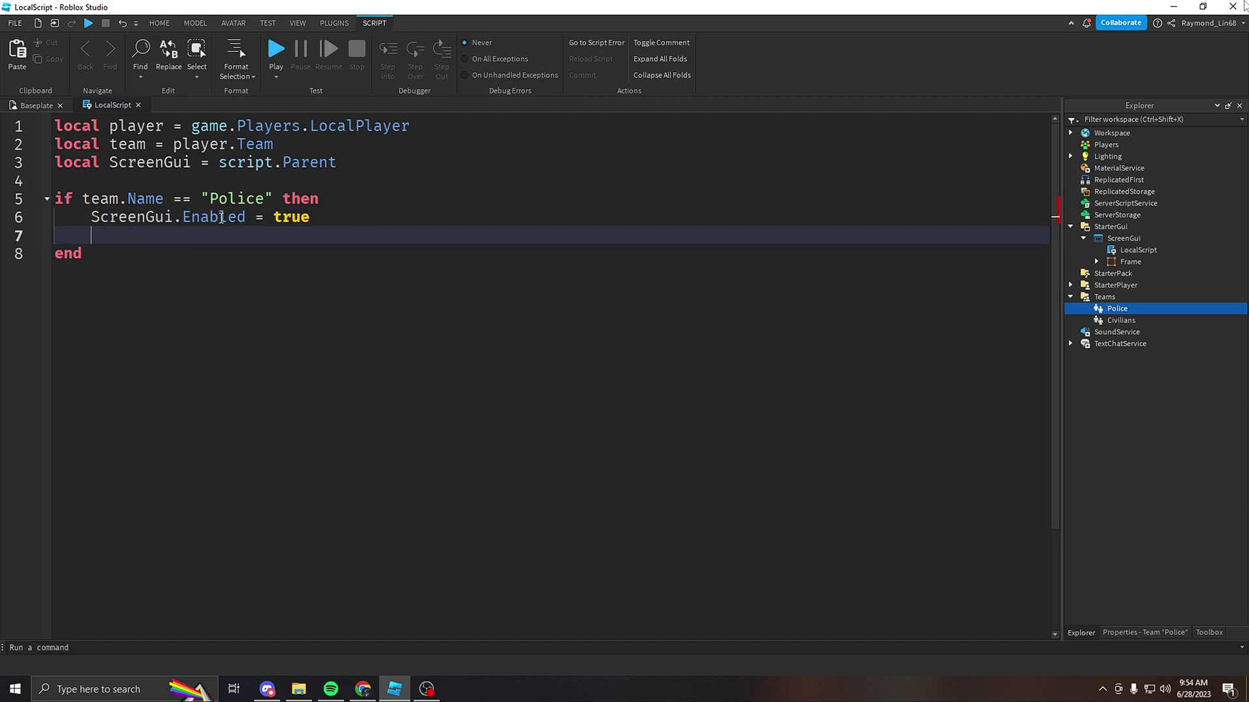
- Add an else branch setting ScreenGui.Enabled = false, then return to the Baseplate
{"action": "key", "text": "BackSpace"}
{"action": "type", "text": "else"}
{"action": "key", "text": "Tab"}
{"action": "key", "text": "Return"}
{"action": "type", "text": "Scree"}
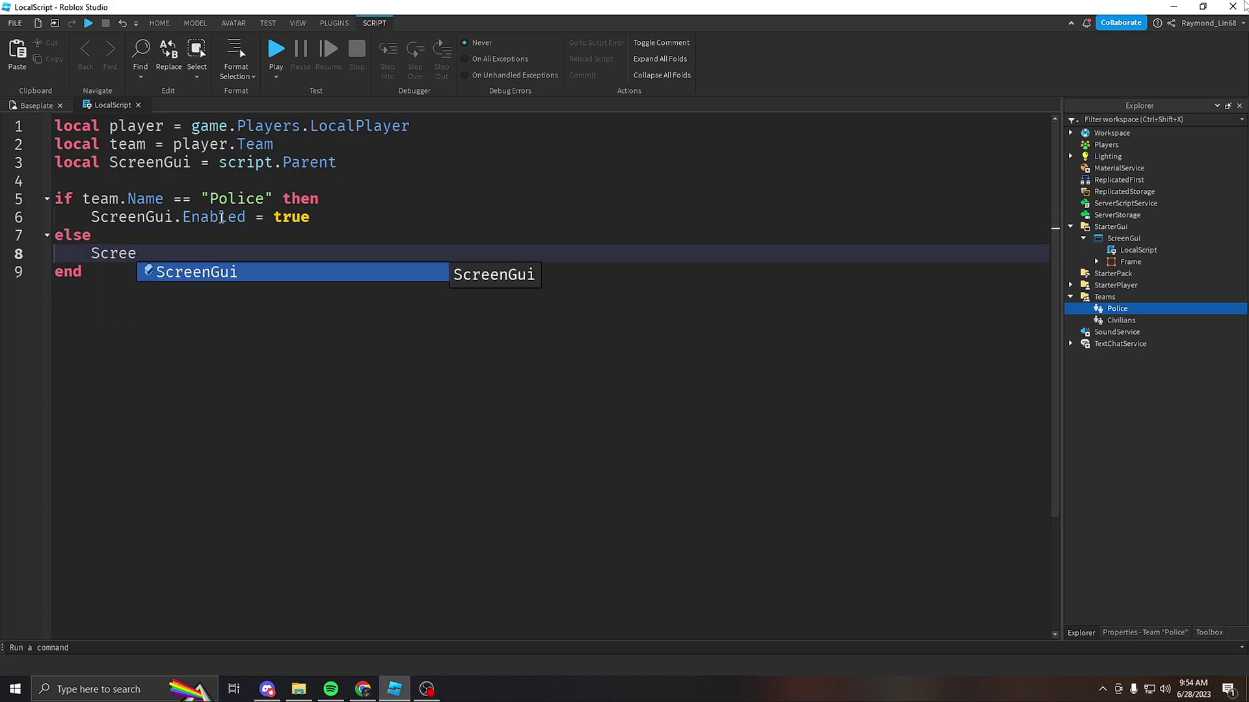
{"action": "key", "text": "Tab"}
{"action": "type", "text": ".En"}
{"action": "key", "text": "Tab"}
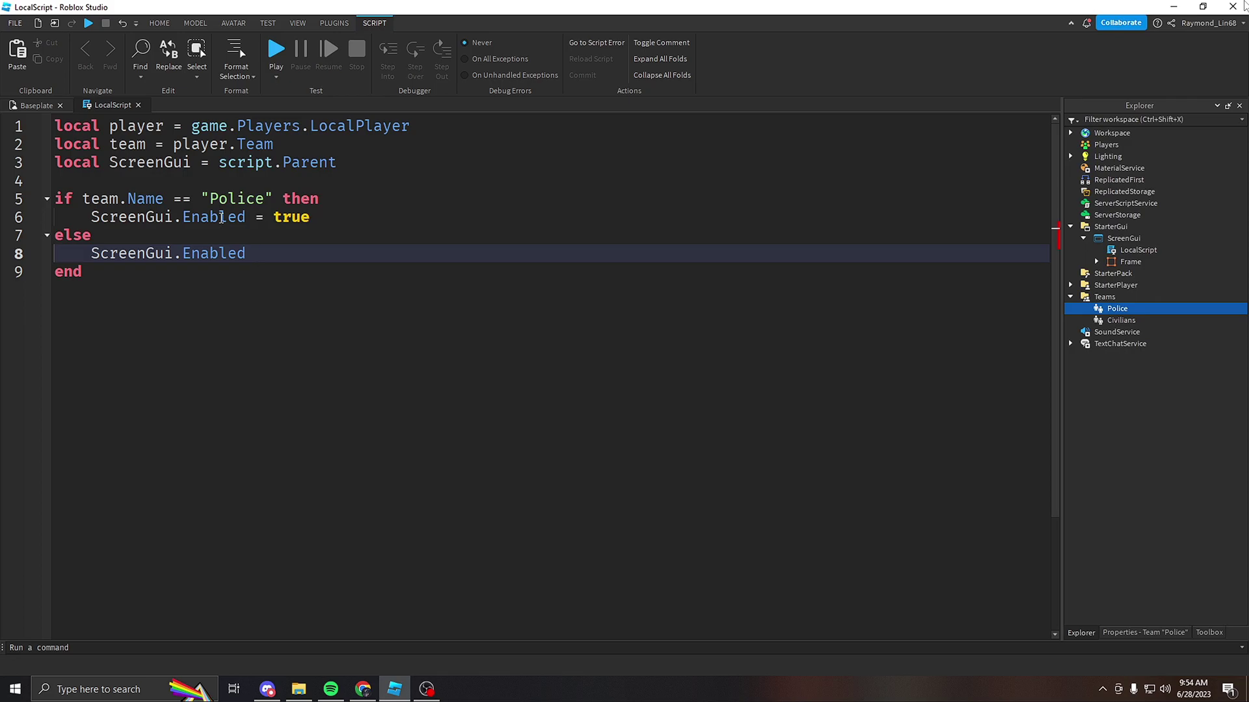
{"action": "type", "text": " = fal"}
{"action": "key", "text": "Tab"}
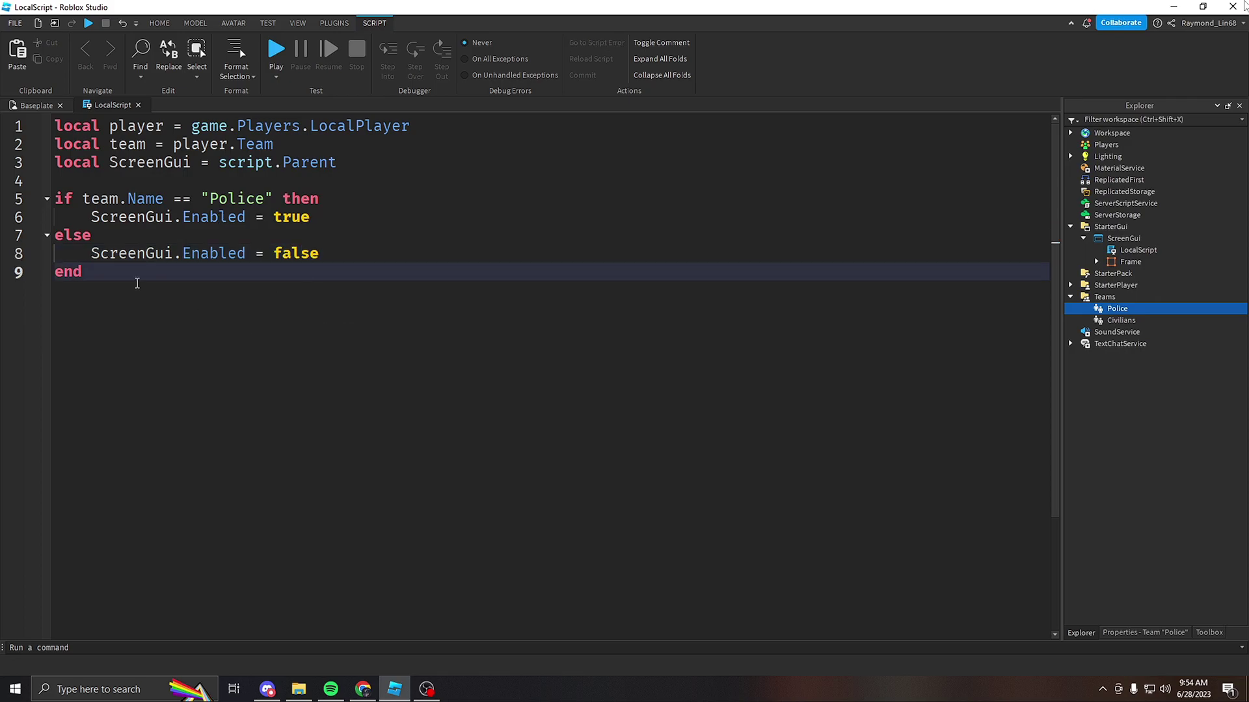
{"action": "key", "text": "ctrl+a"}
{"action": "key", "text": "Right"}
{"action": "left_click", "coordinate": [39, 104]}
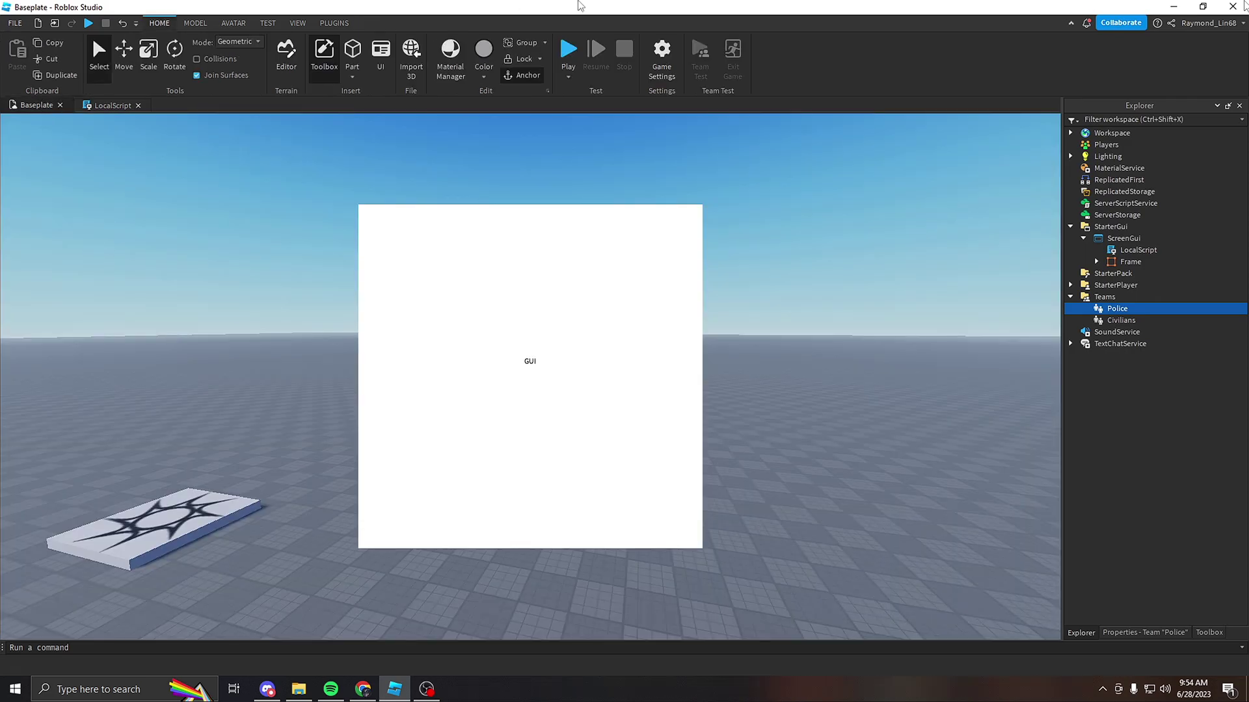
- Set the Police team's TeamColor to Really black
{"action": "left_click", "coordinate": [1145, 633]}
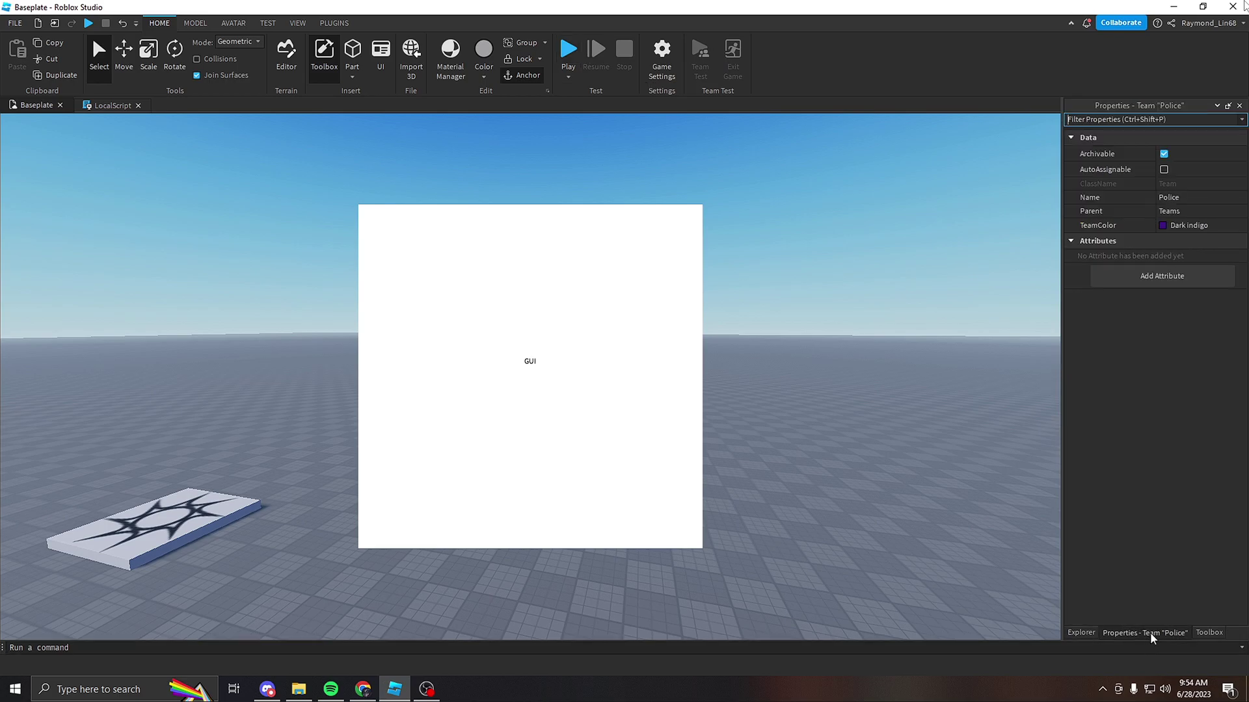
{"action": "left_click", "coordinate": [1163, 226]}
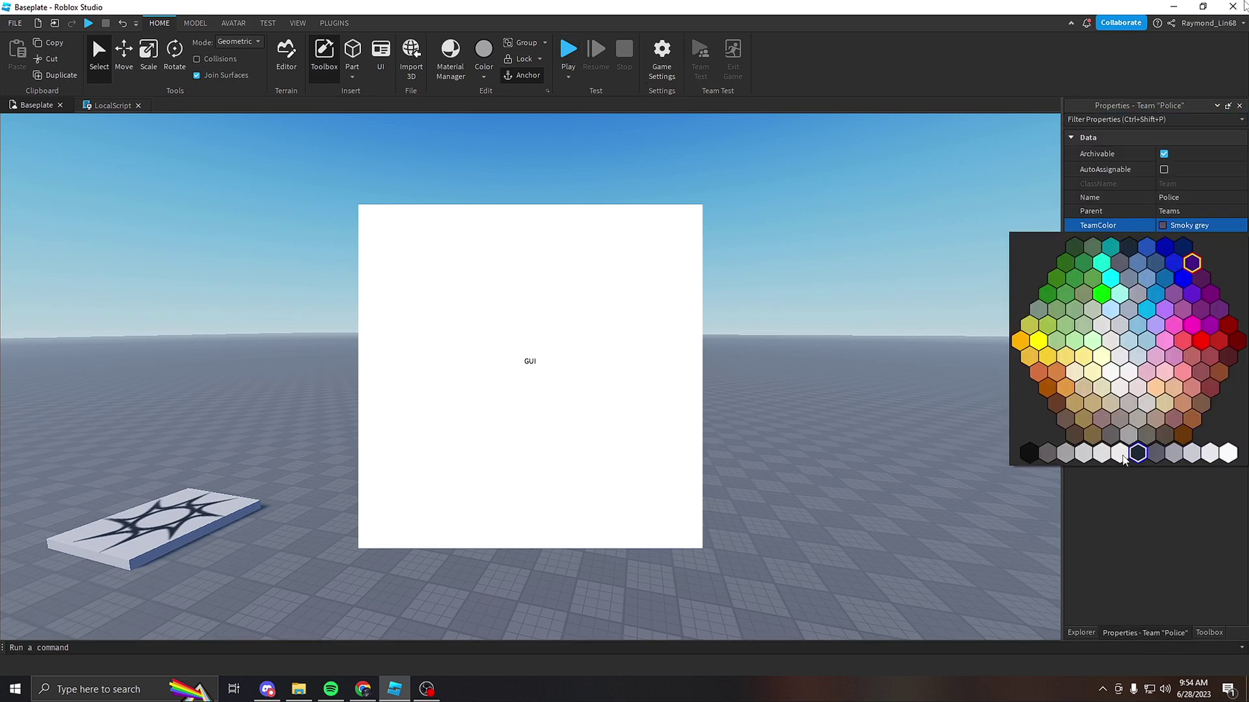
{"action": "left_click", "coordinate": [1033, 454]}
{"action": "left_click", "coordinate": [1080, 632]}
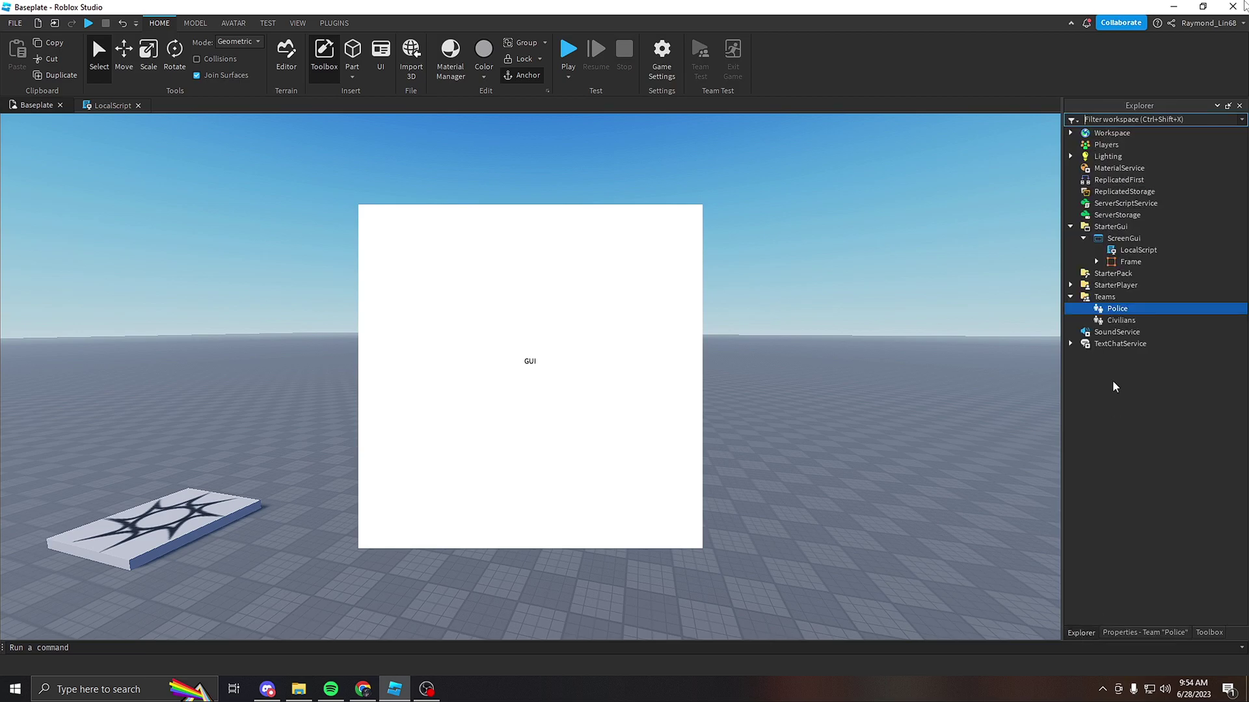
- Review the Civilians and Police team properties, then start a play test
{"action": "left_click", "coordinate": [1105, 296]}
{"action": "left_click", "coordinate": [1119, 322]}
{"action": "left_click", "coordinate": [1147, 634]}
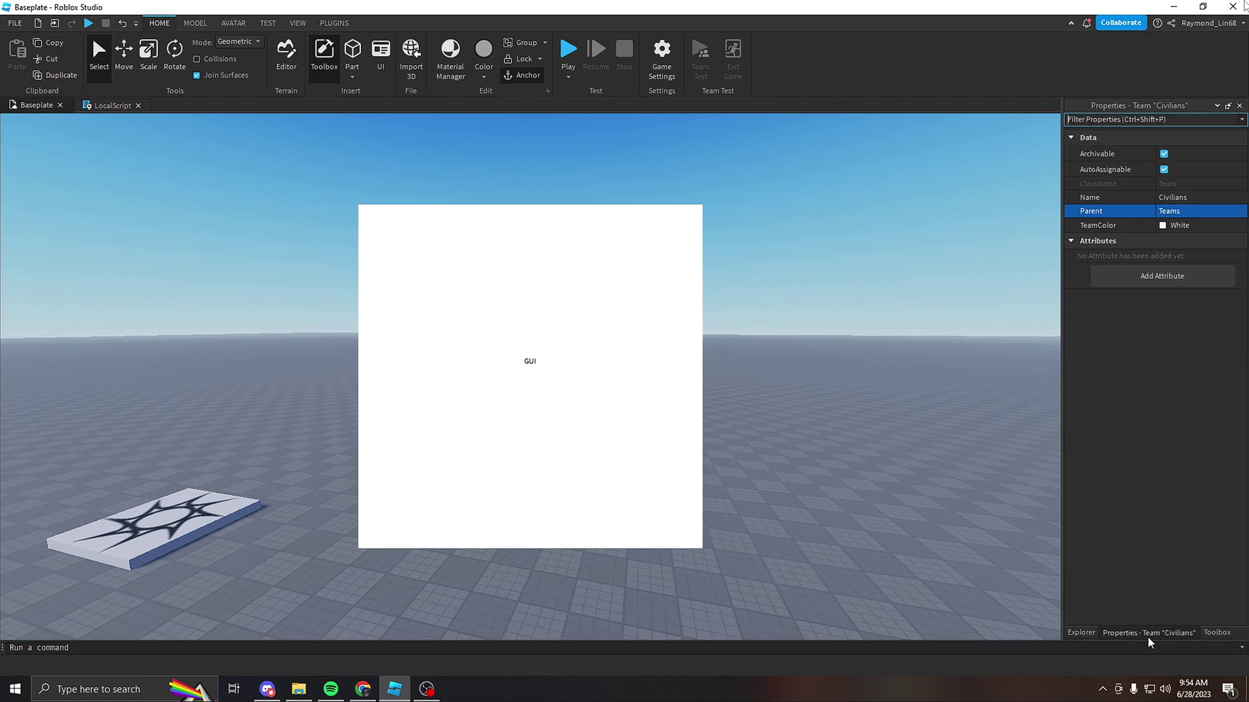
{"action": "left_click", "coordinate": [1082, 633]}
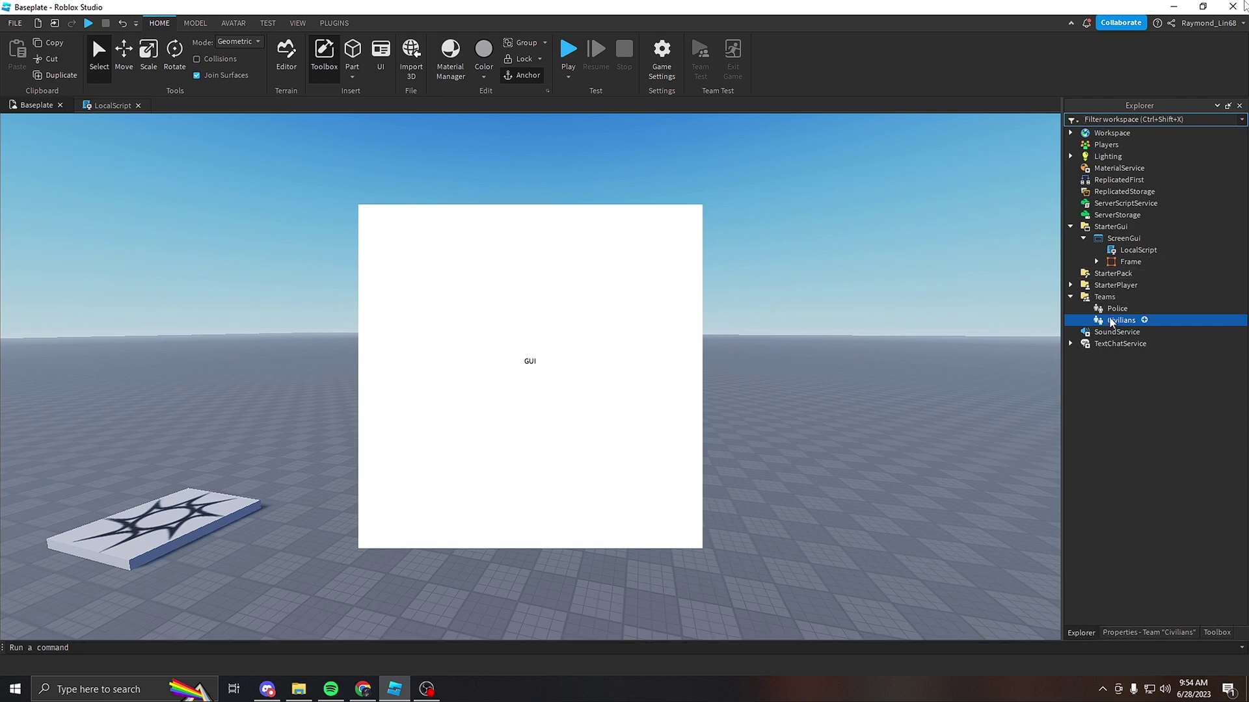
{"action": "left_click", "coordinate": [1113, 309]}
{"action": "left_click", "coordinate": [1147, 633]}
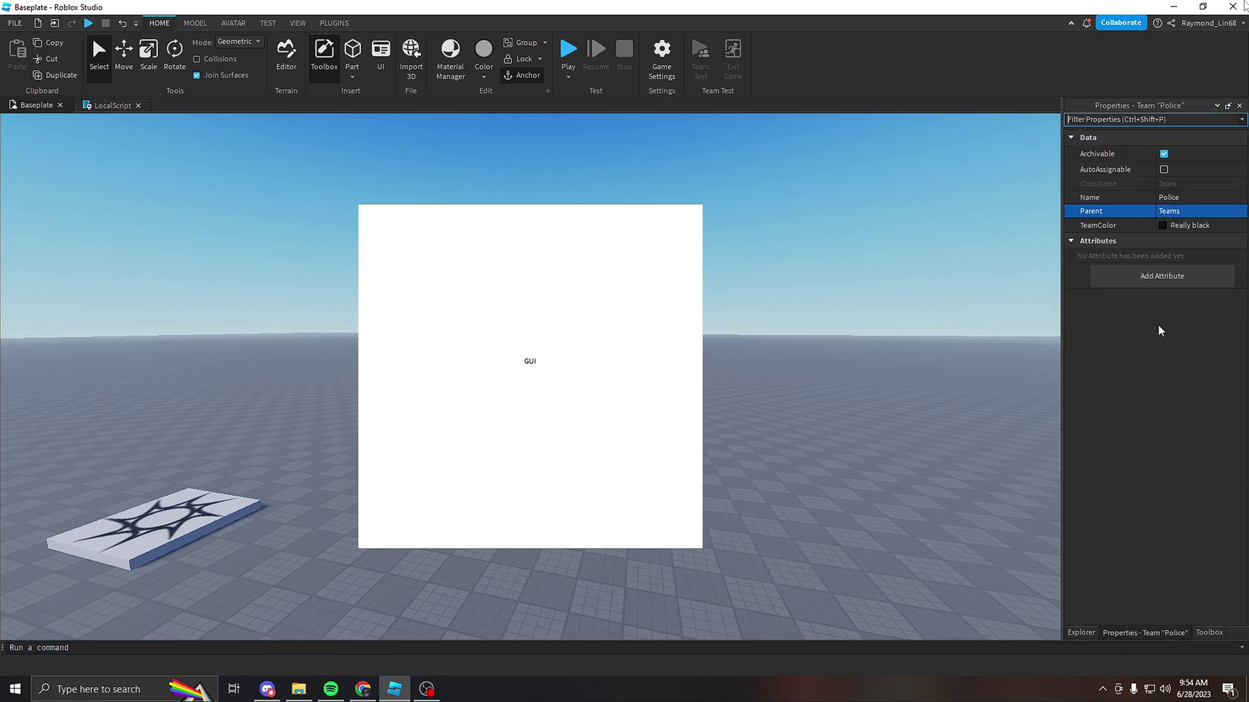
{"action": "left_click", "coordinate": [568, 52]}
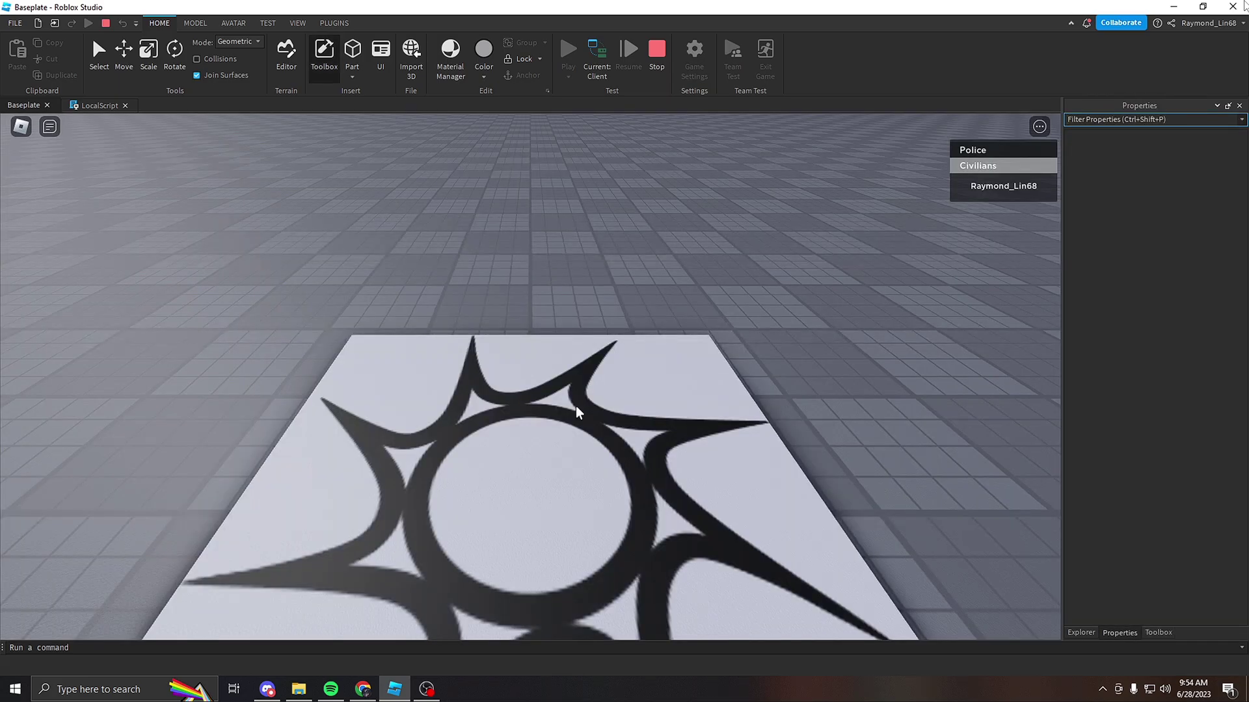
- Walk the Civilians avatar around and equip the sword, with no GUI showing
{"action": "key", "text": "s"}
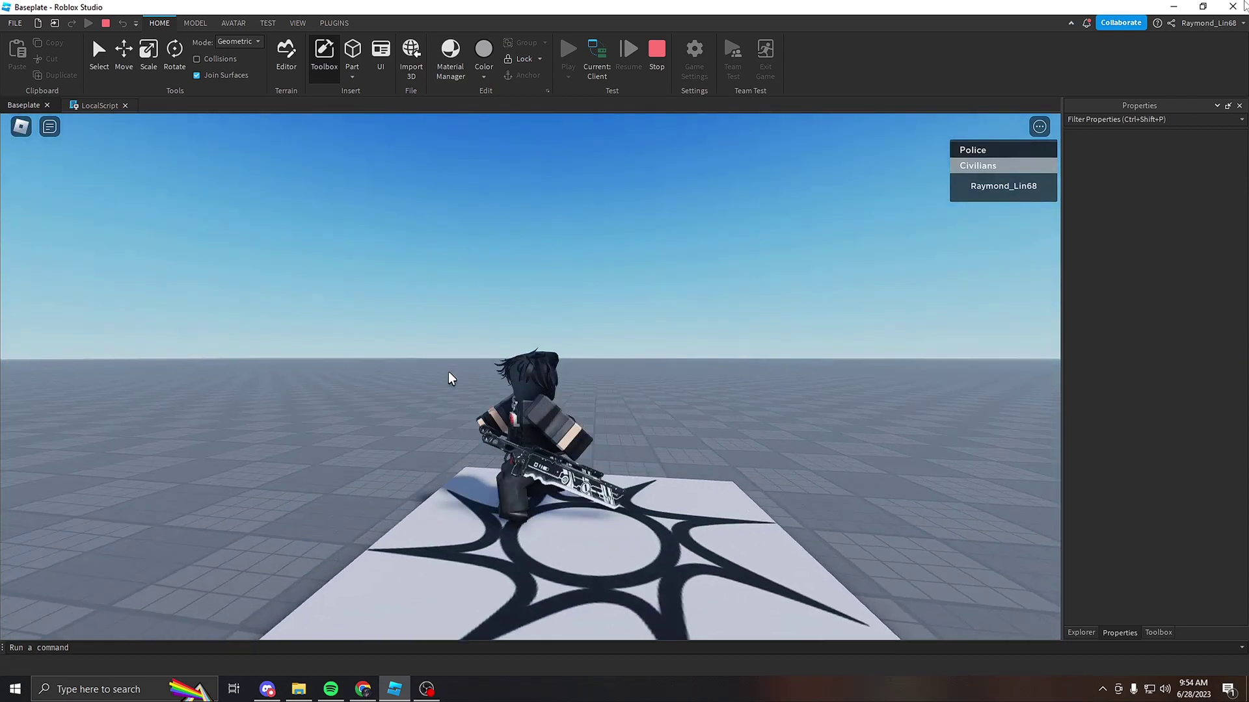
{"action": "key", "text": "1"}
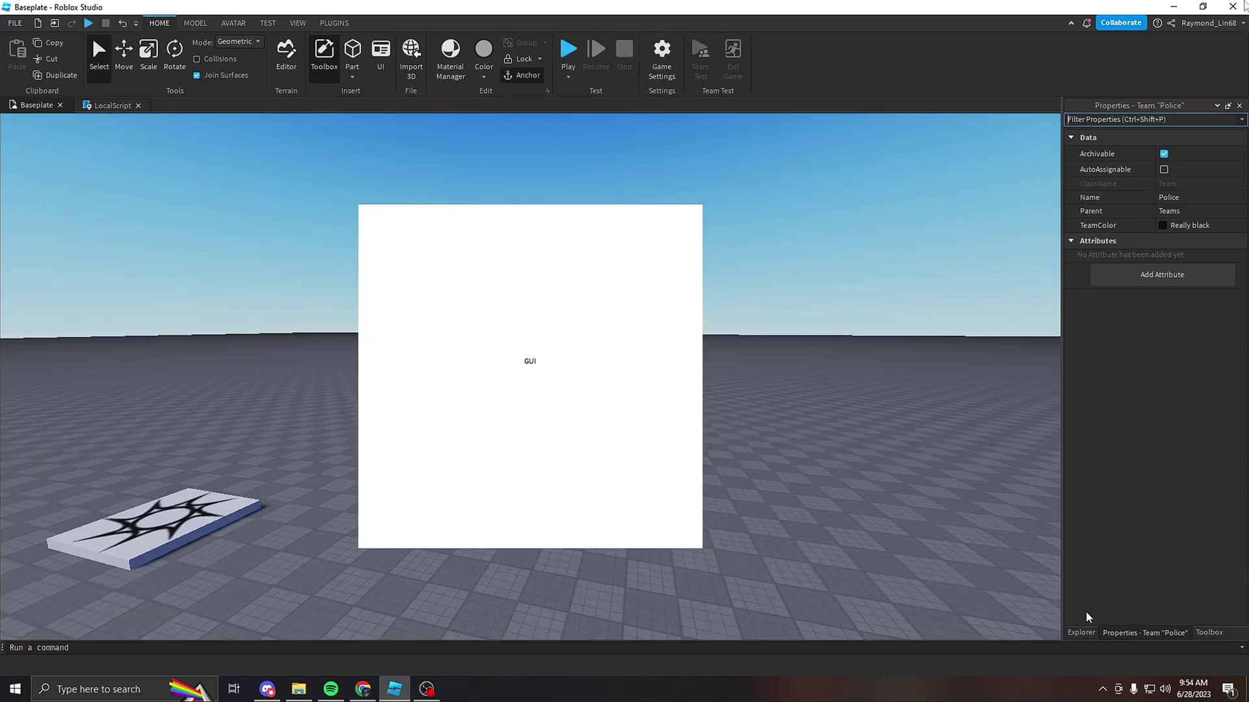
- Stop the test and turn off AutoAssignable on the Civilians team
{"action": "left_click", "coordinate": [1084, 632]}
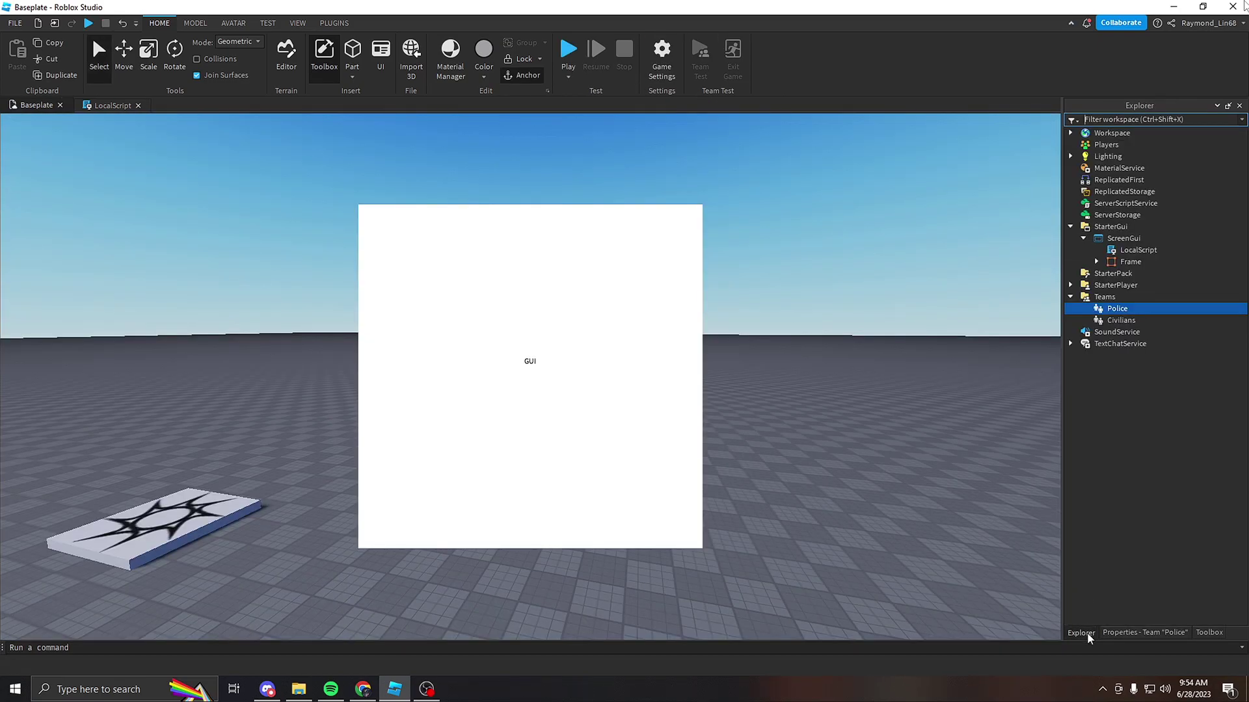
{"action": "left_click", "coordinate": [1120, 321]}
{"action": "left_click", "coordinate": [1171, 632]}
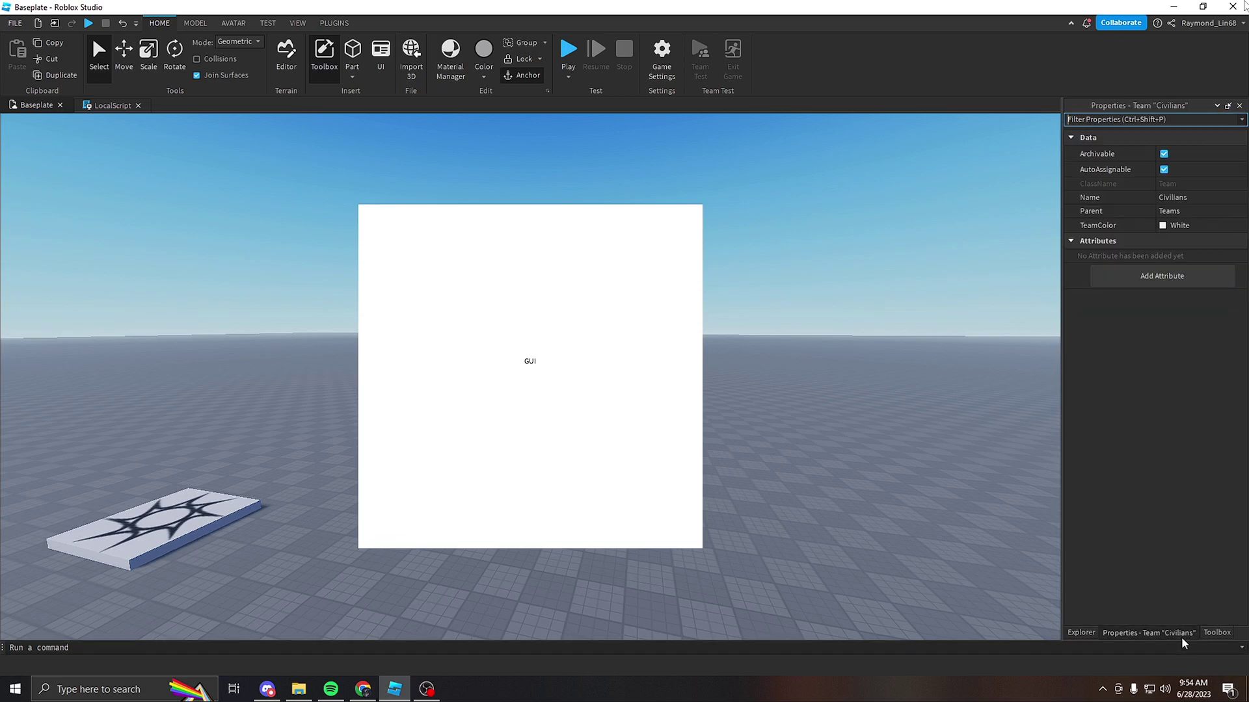
{"action": "left_click", "coordinate": [1163, 169]}
{"action": "left_click", "coordinate": [1081, 632]}
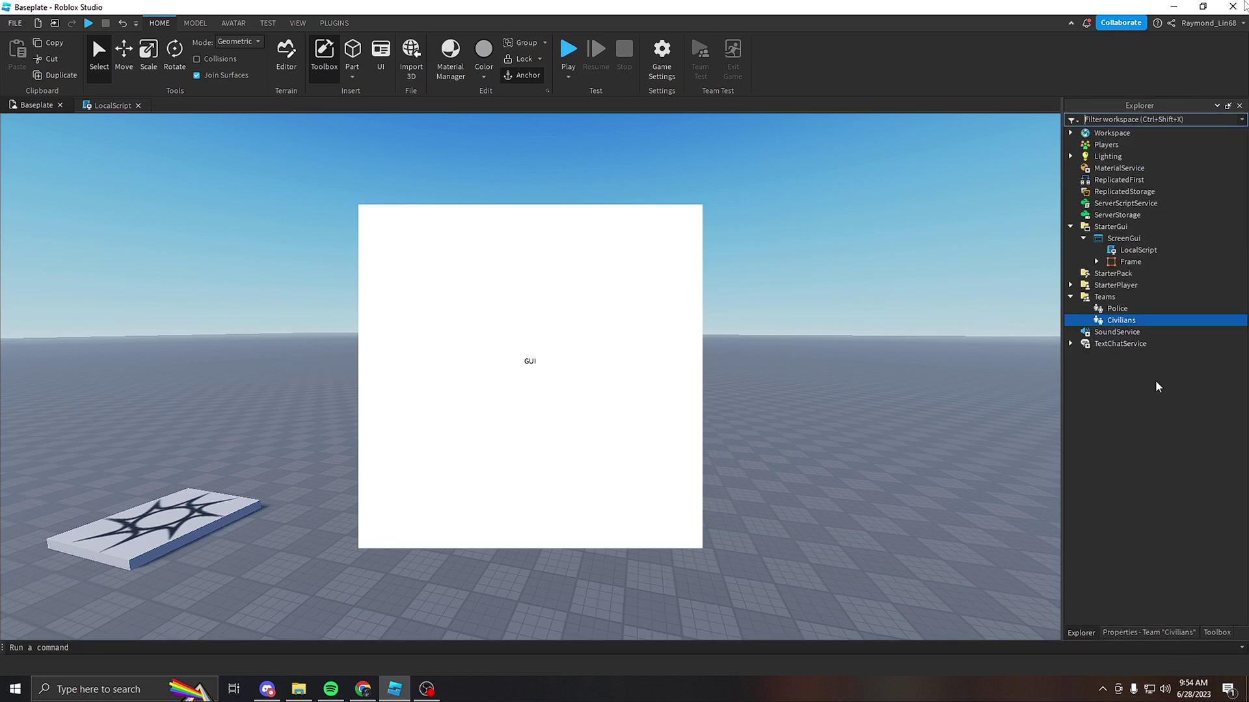
- Turn on AutoAssignable for the Police team and start another play test
{"action": "left_click", "coordinate": [1112, 313]}
{"action": "left_click", "coordinate": [1146, 632]}
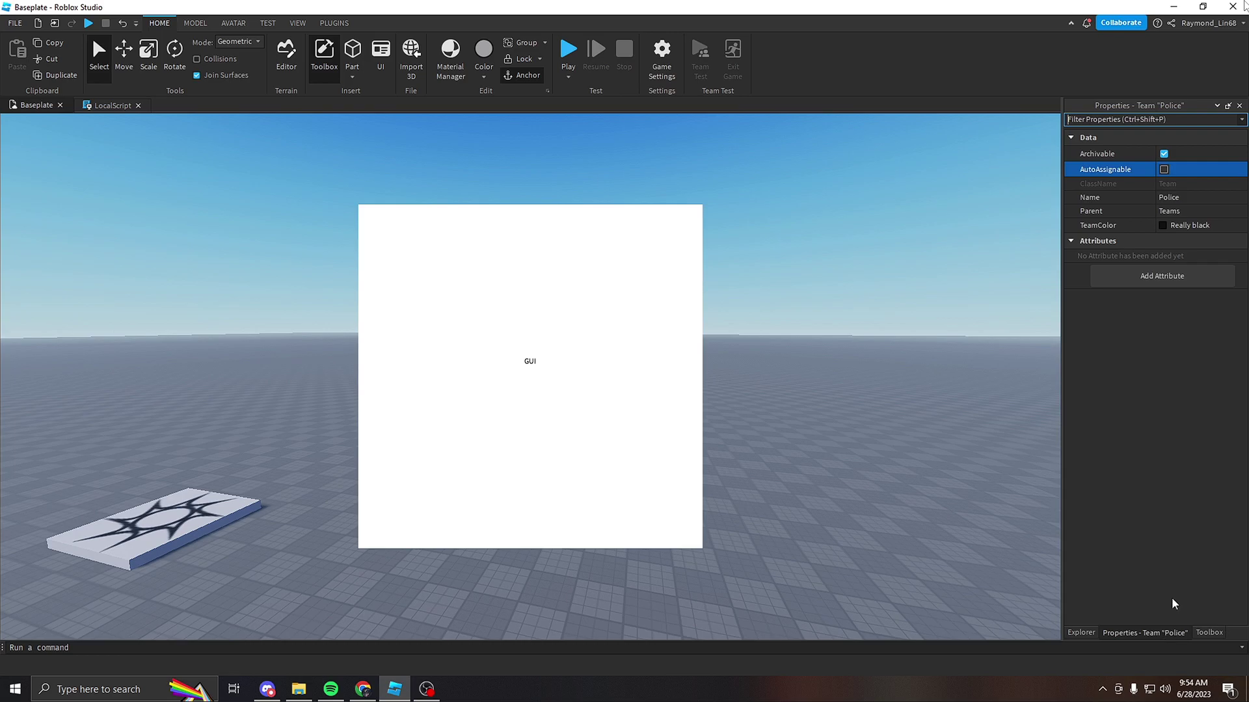
{"action": "left_click", "coordinate": [1164, 170]}
{"action": "left_click", "coordinate": [570, 50]}
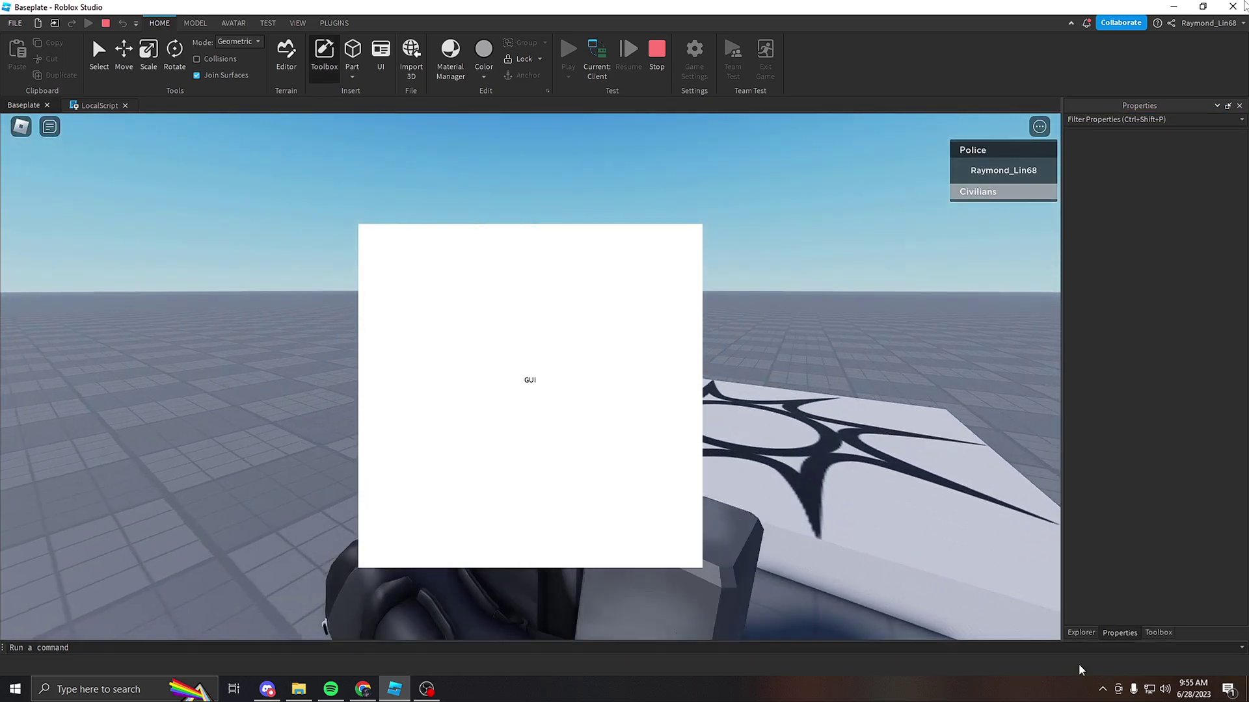
- Expand StarterGui > ScreenGui in the running game's Explorer and open the LocalScript
{"action": "left_click", "coordinate": [1082, 632]}
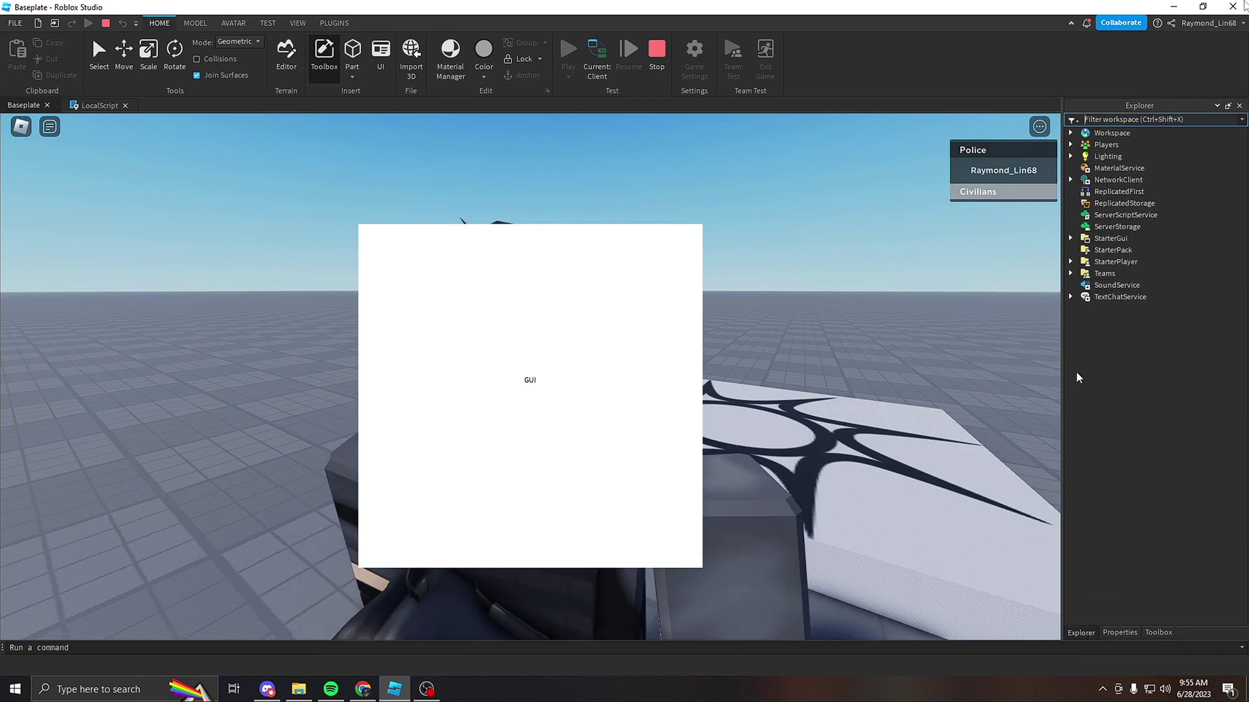
{"action": "left_click", "coordinate": [1071, 239]}
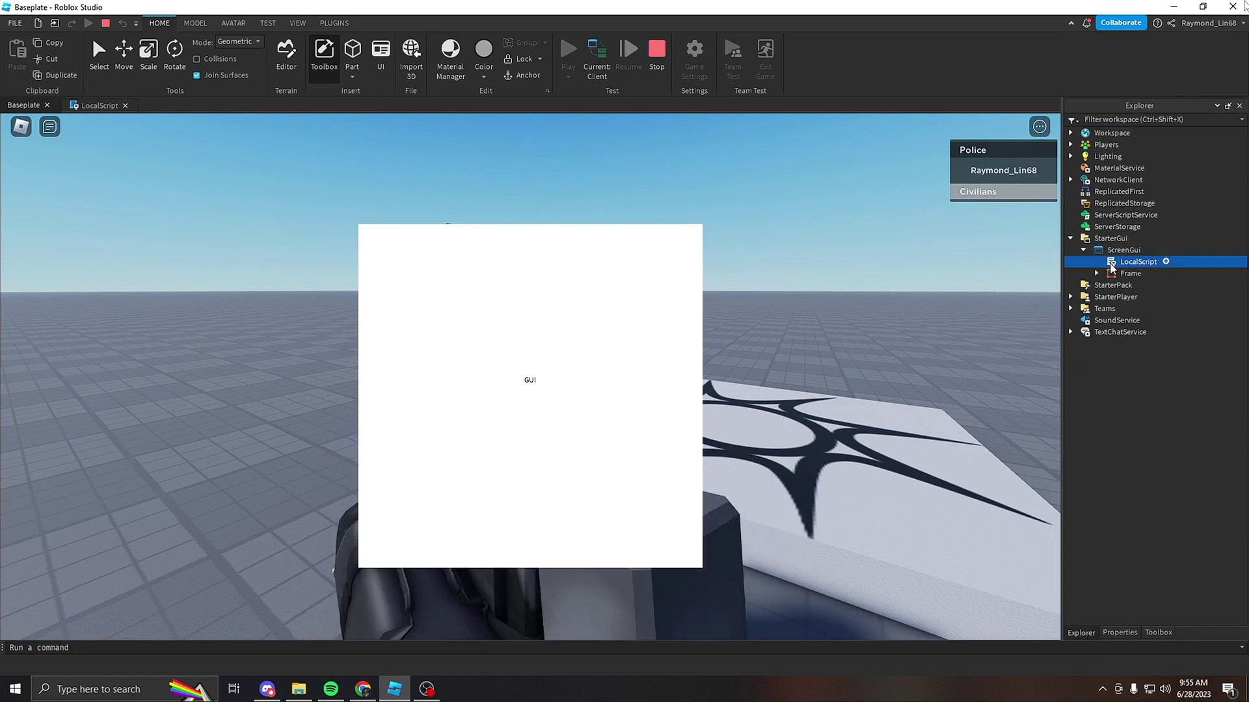
{"action": "double_click", "coordinate": [1122, 262]}
- Clear the script text selection and switch back to the running Baseplate scene
{"action": "left_click_drag", "start_coordinate": [60, 379], "coordinate": [54, 125]}
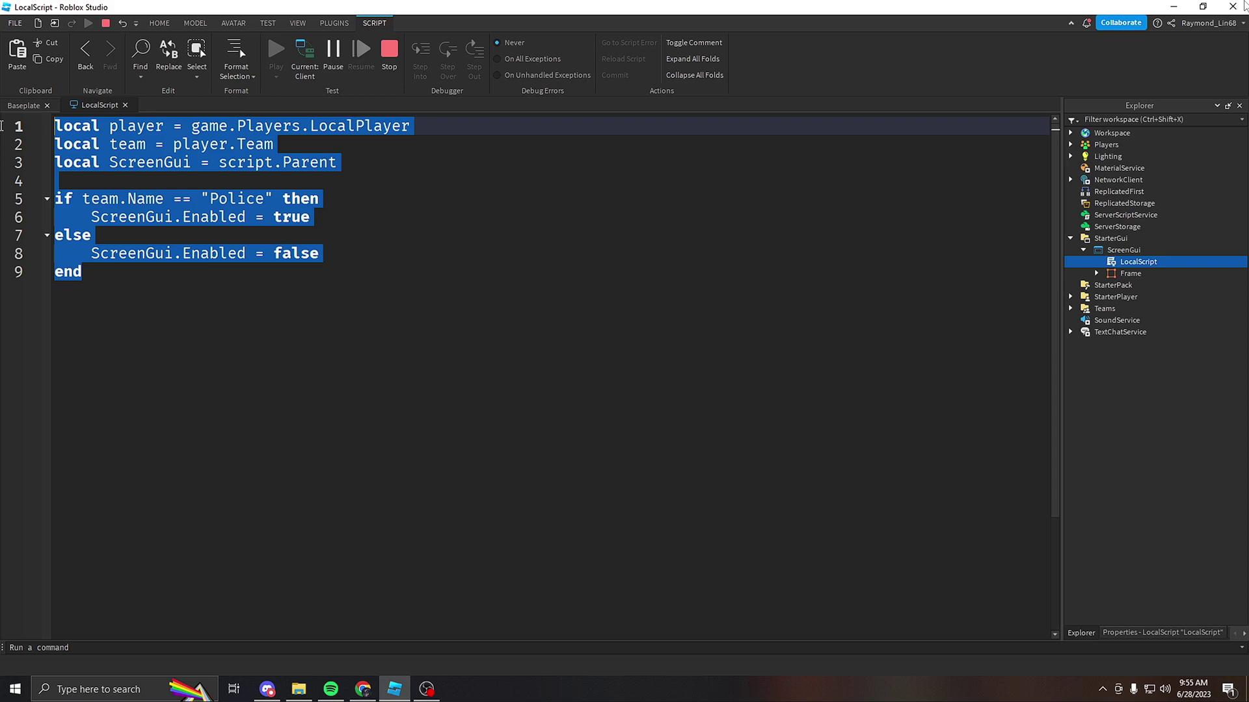
{"action": "left_click", "coordinate": [223, 344]}
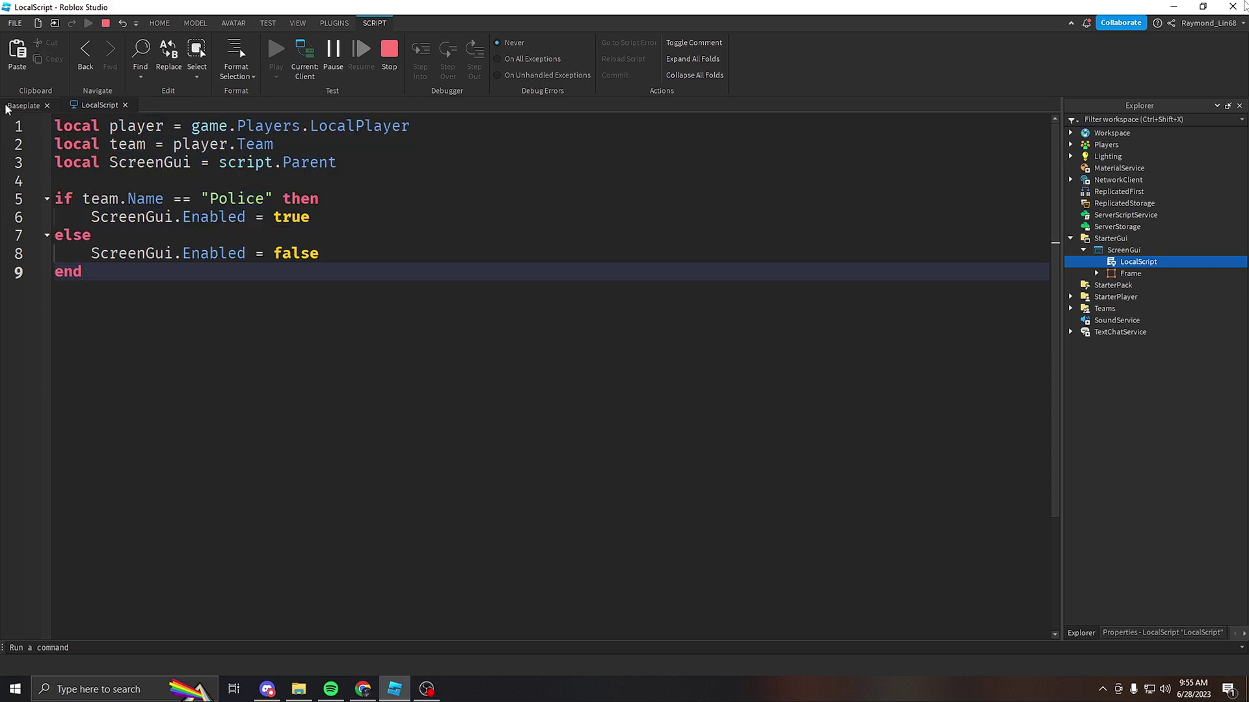
{"action": "left_click", "coordinate": [24, 105]}
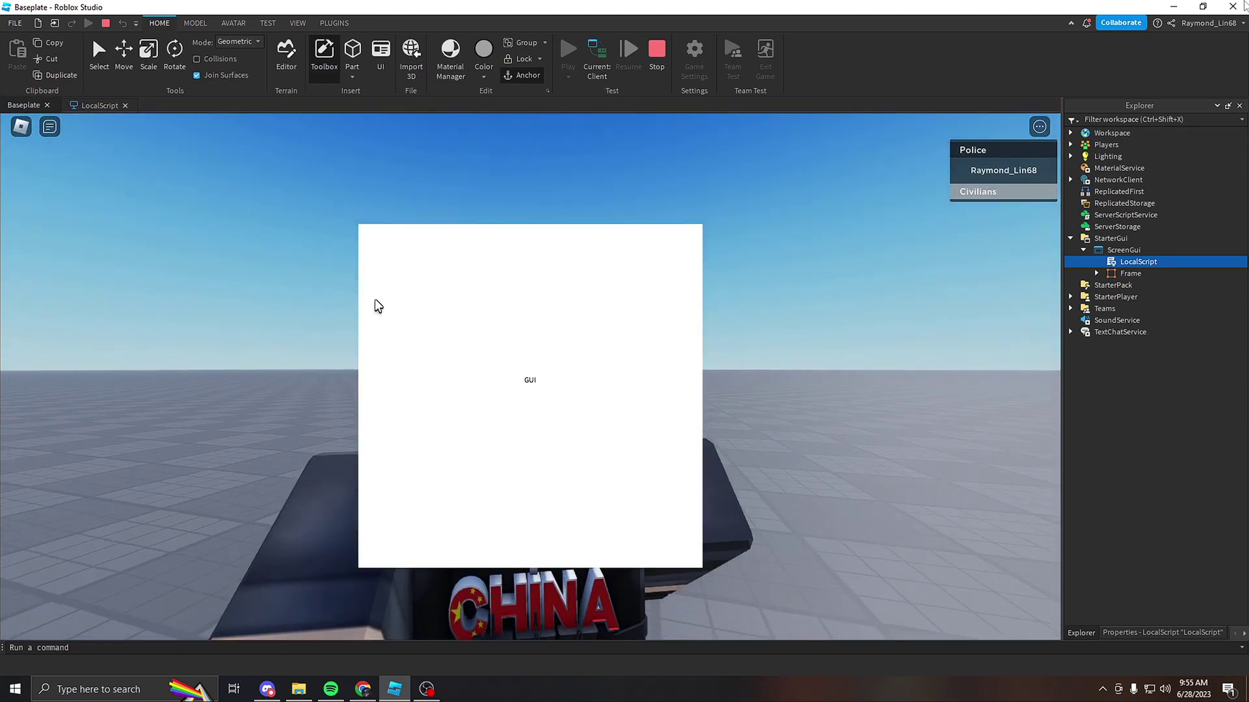